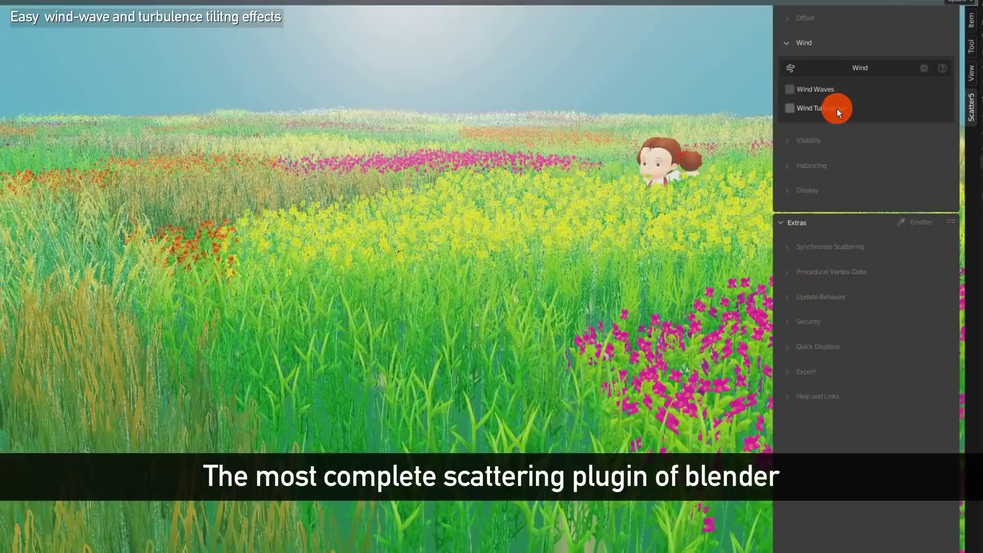
# Step: Enable Wind Turbulence and Wind Waves for the scattered grass and flowers
pyautogui.click(837, 109)
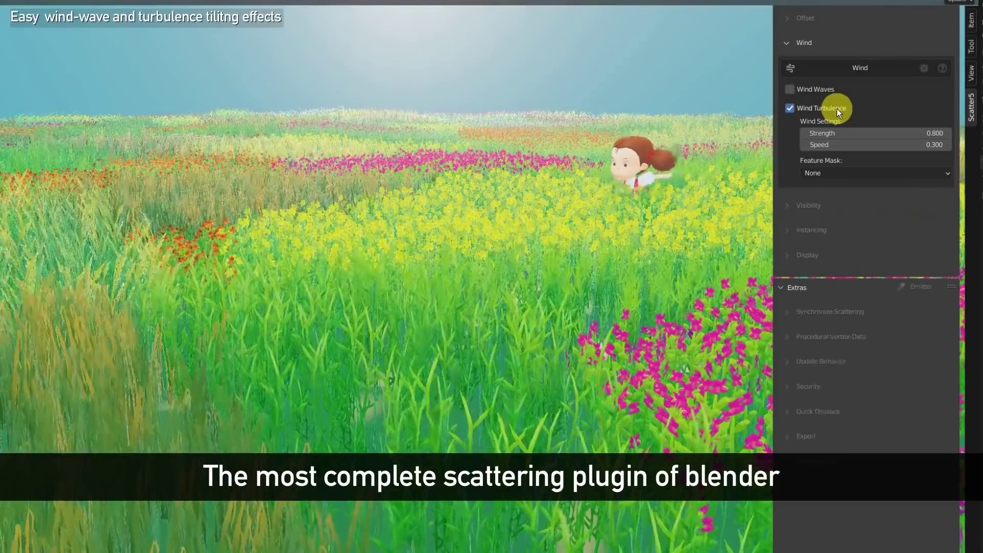
pyautogui.click(834, 91)
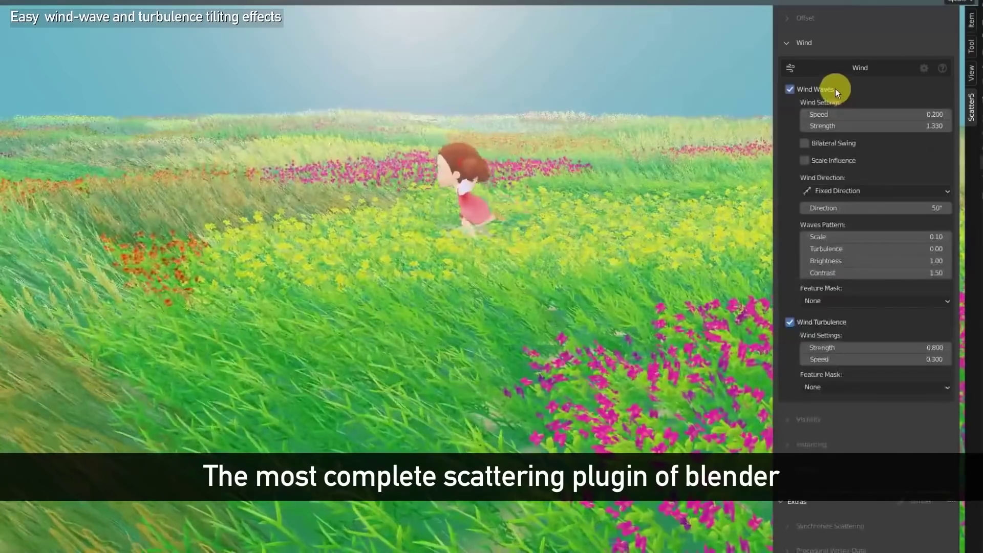
pyautogui.scroll(-10, 829, 225)
pyautogui.click(821, 177)
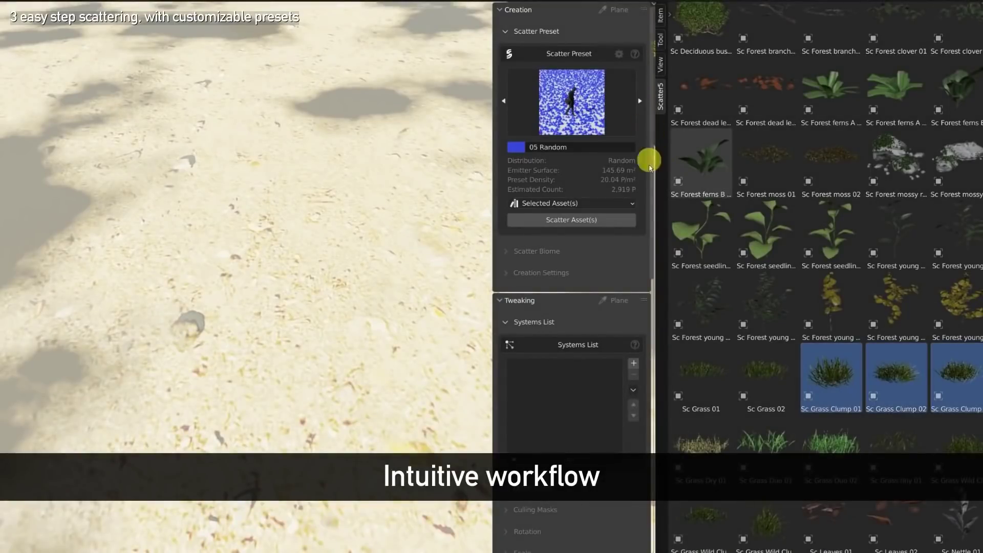
# Step: Scatter the selected grass clumps with the 05 Random preset and the mossy rocks with the 02 Random preset
pyautogui.click(583, 221)
pyautogui.click(509, 105)
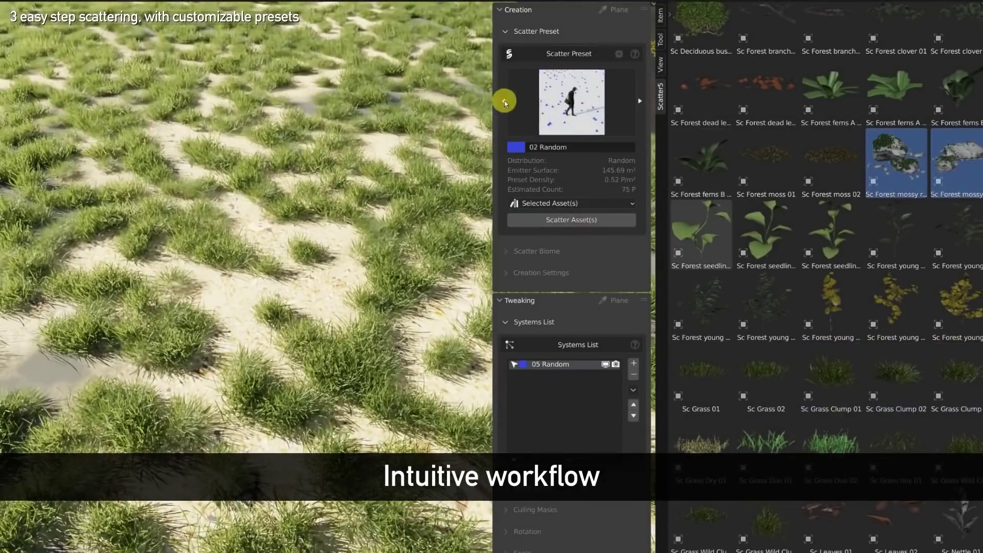
pyautogui.click(573, 219)
# Step: Choose a different scatter preset and scatter further library assets over the plane
pyautogui.scroll(-8, 880, 64)
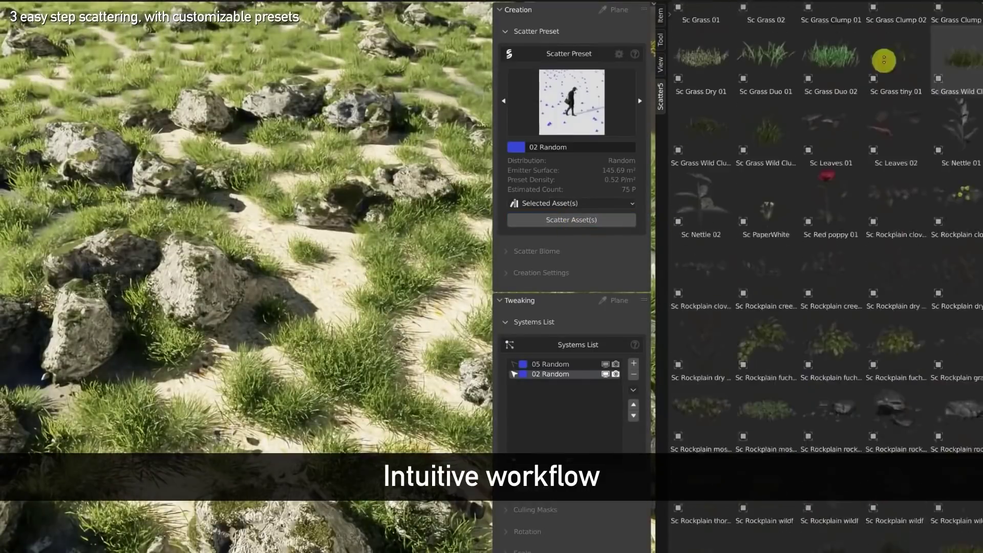
pyautogui.click(580, 113)
pyautogui.click(691, 243)
pyautogui.click(591, 222)
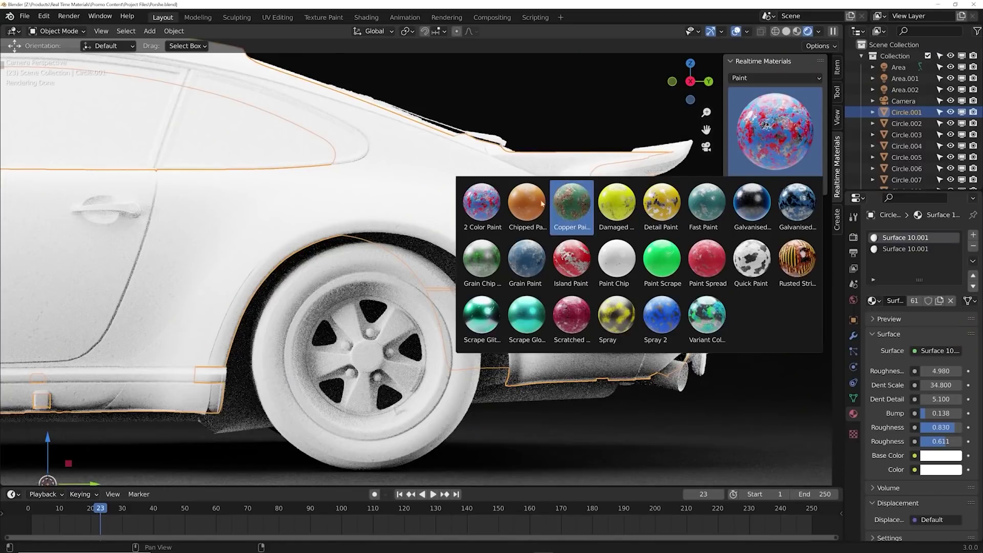
# Step: Add the Chipped Paint realtime material to the car body
pyautogui.click(541, 204)
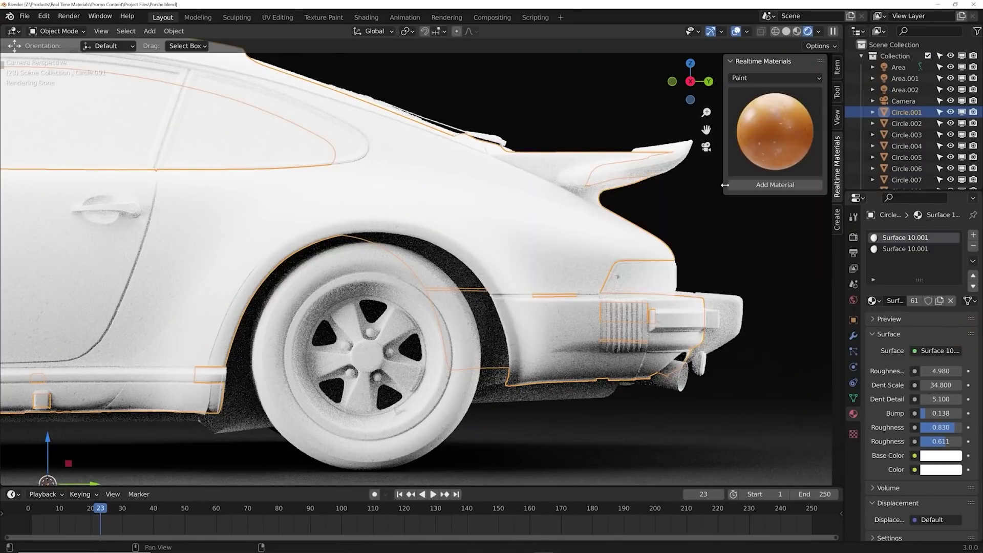
pyautogui.click(749, 187)
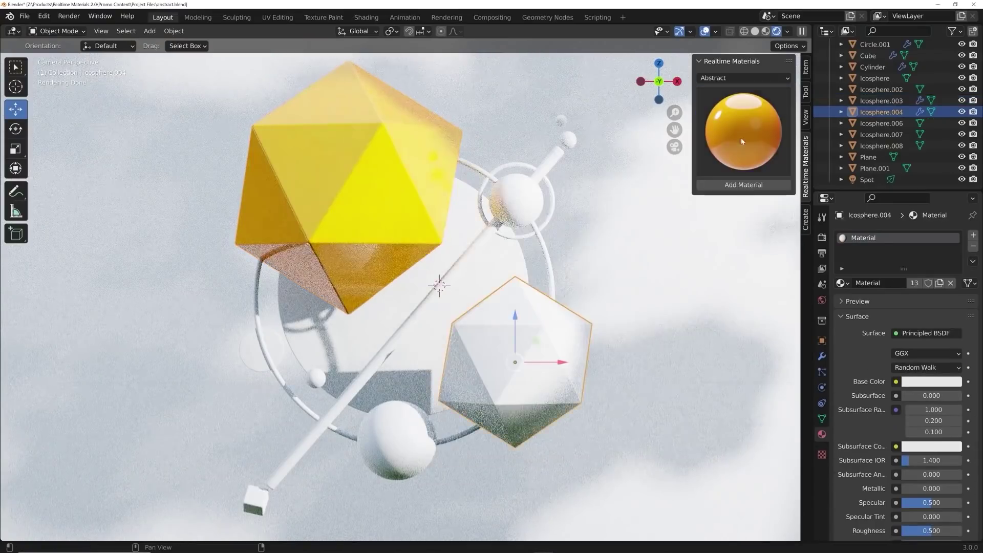
# Step: Open the Abstract material choices for the white icosahedron, Icosphere.004
pyautogui.click(741, 137)
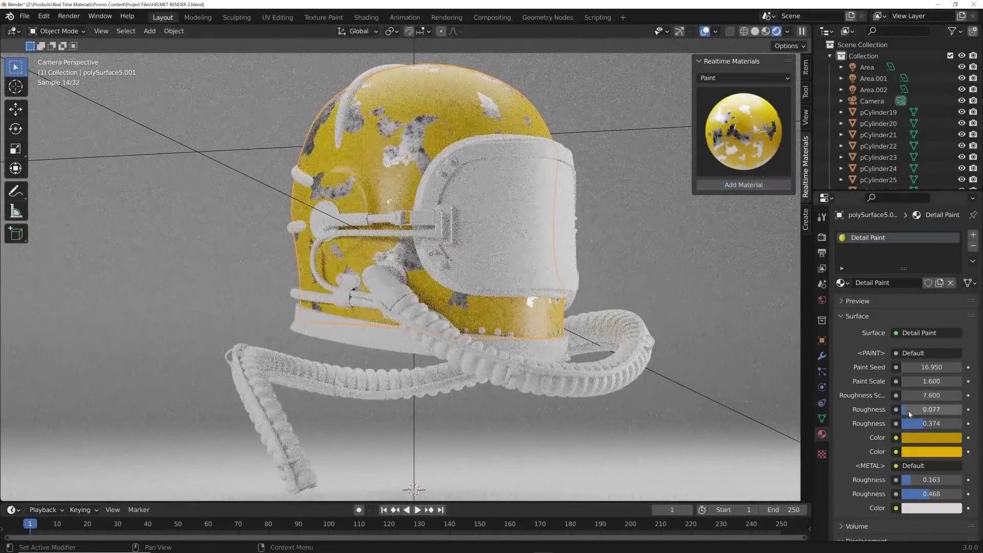
# Step: Pick a red shade for a paint color of the helmet's Detail Paint material
pyautogui.click(893, 356)
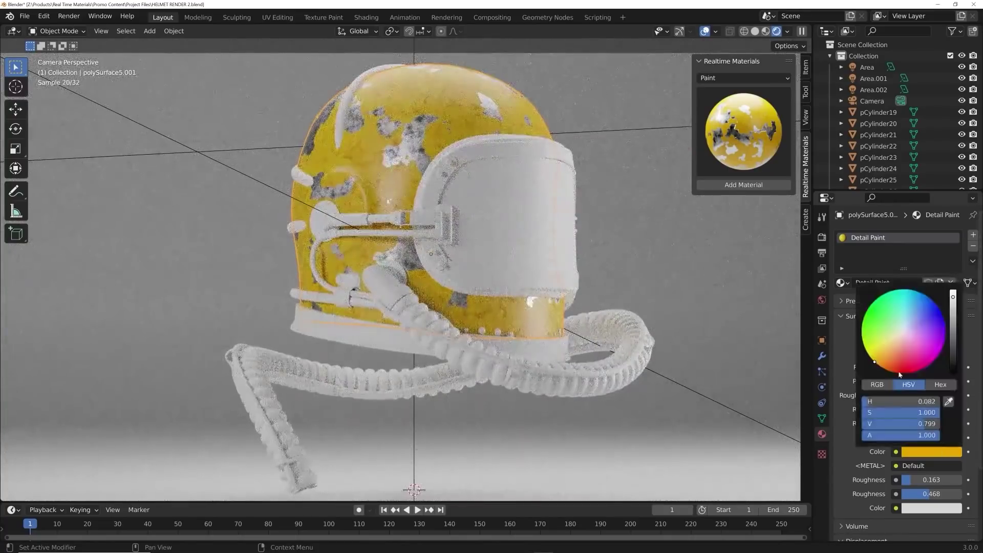
pyautogui.click(894, 369)
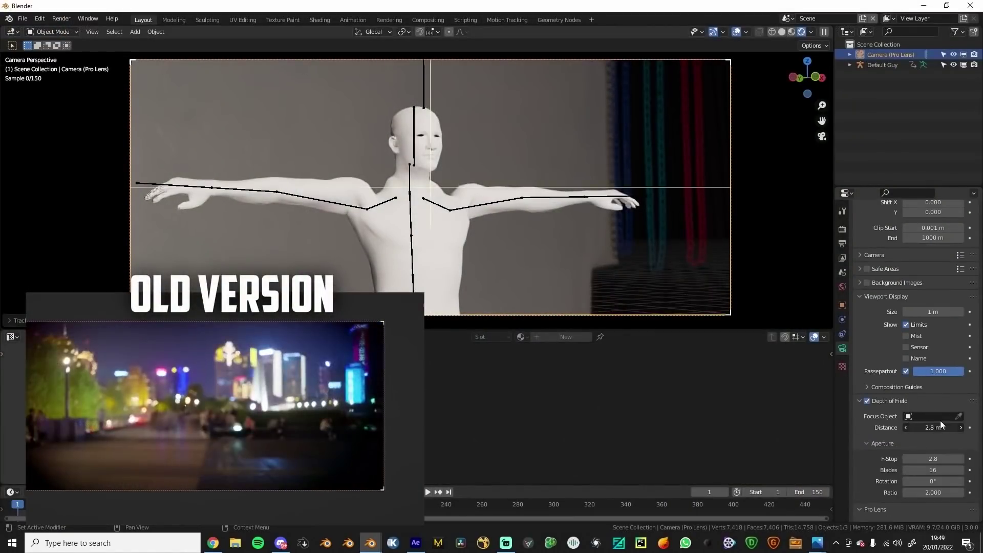
pyautogui.scroll(4, 947, 379)
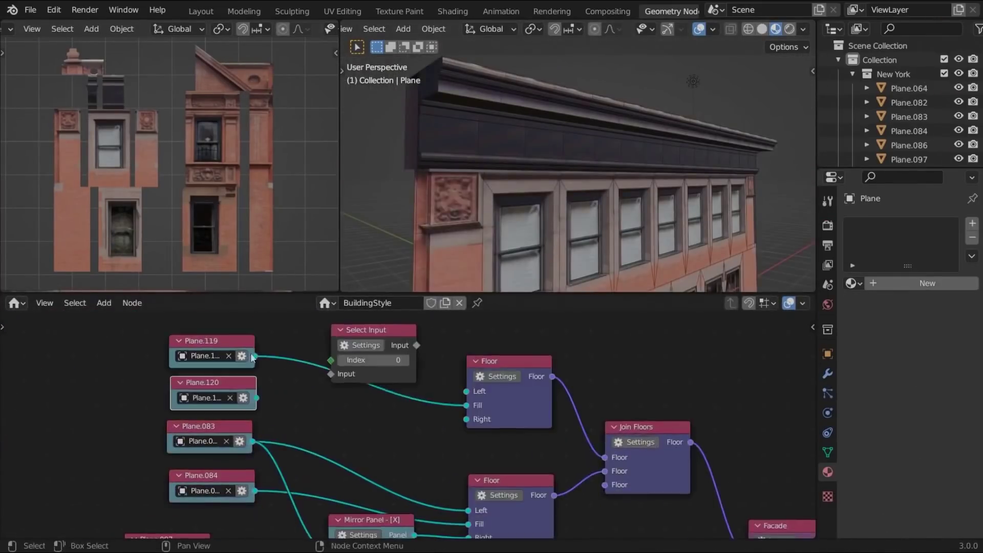
# Step: Search the available nodes for "pan in" in the BuildingStyle node tree
pyautogui.write('pan in')
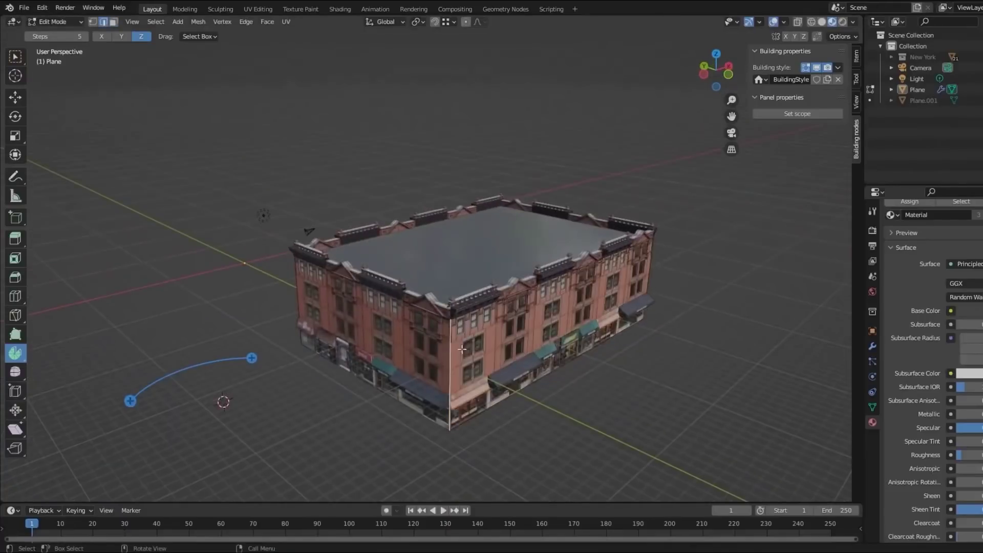
# Step: Extrude the roof faces of the building's curved wing upward by about 8.77 m to form a tower
pyautogui.click(587, 334)
pyautogui.moveTo(587, 334); pyautogui.dragTo(555, 250, button='middle')
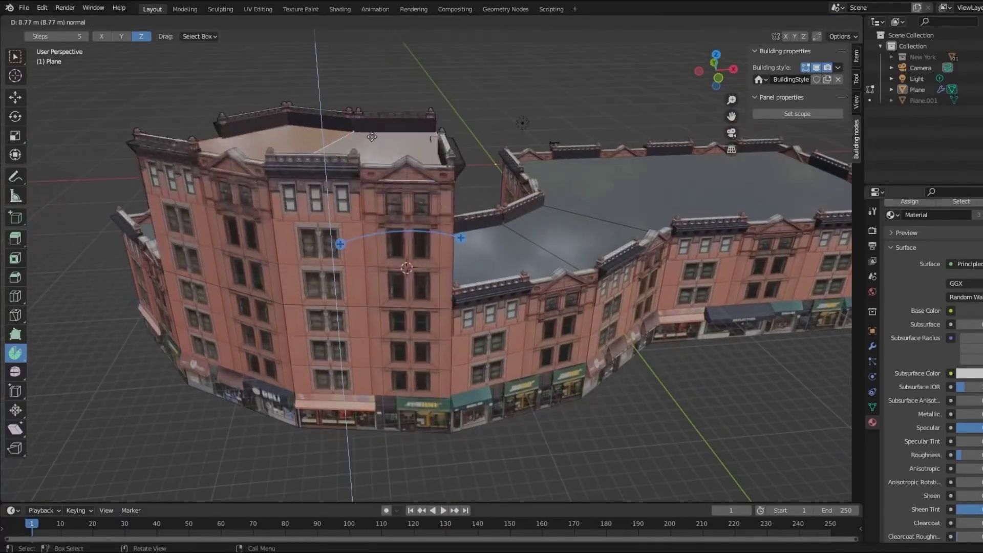
pyautogui.click(371, 136)
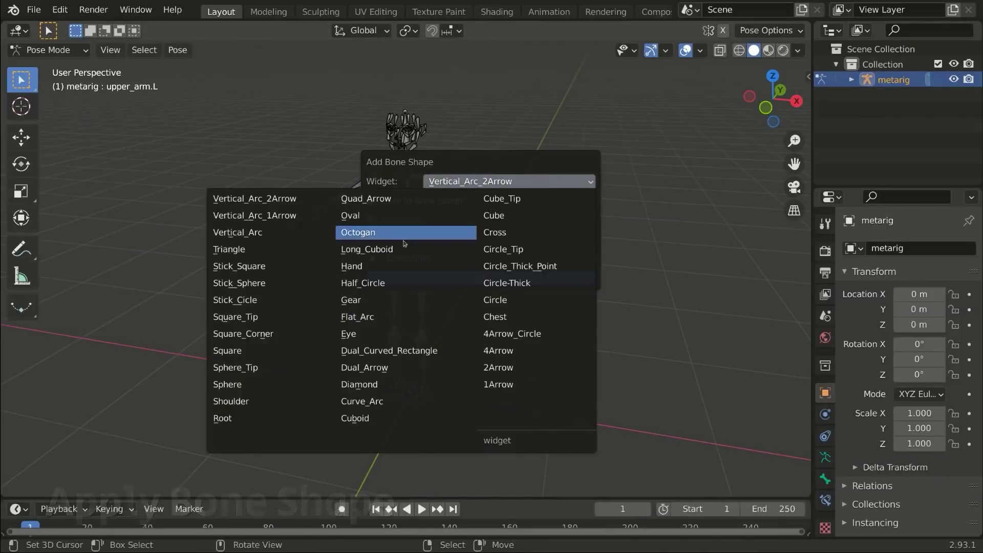
# Step: Add Long_Cuboid bone shapes to the upper_arm.L and forearm.L bones of the metarig
pyautogui.click(366, 249)
pyautogui.click(479, 276)
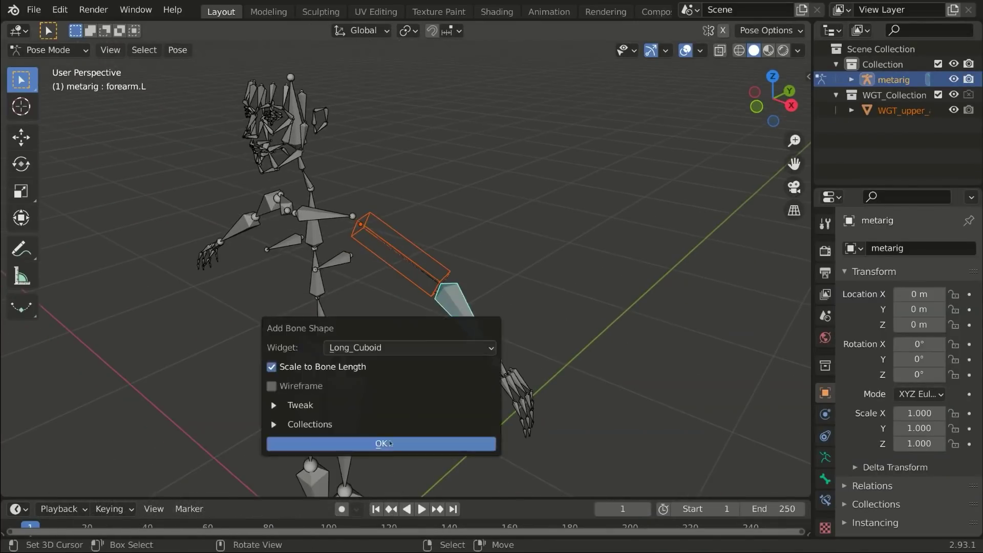
pyautogui.click(390, 444)
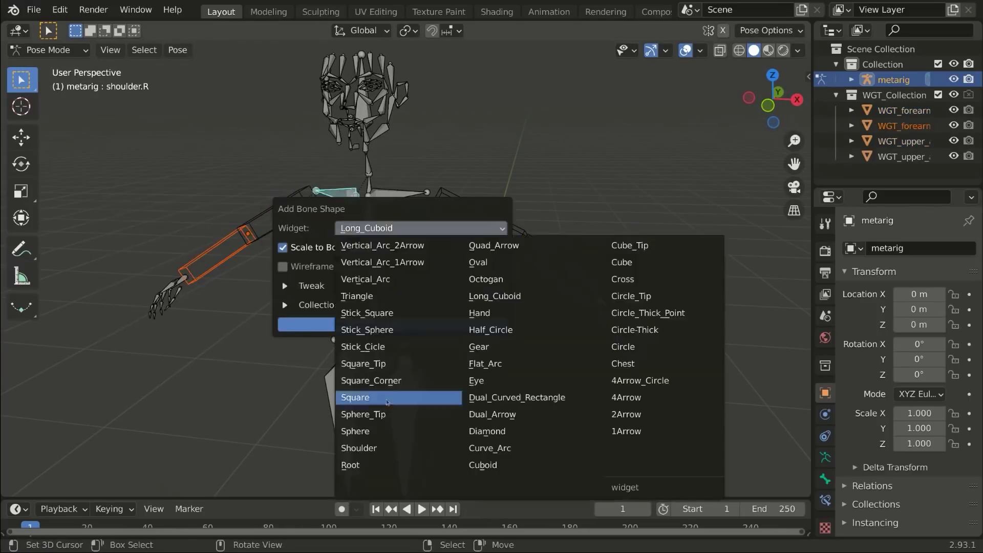
# Step: Add the Shoulder bone shape to the shoulder.R bone and open its adjustment options
pyautogui.click(358, 448)
pyautogui.click(392, 325)
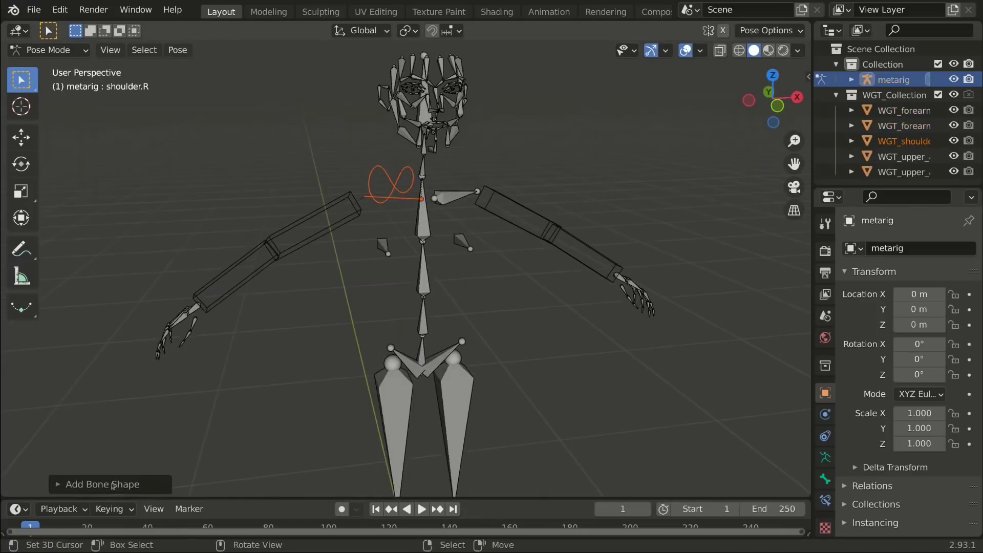
pyautogui.click(99, 481)
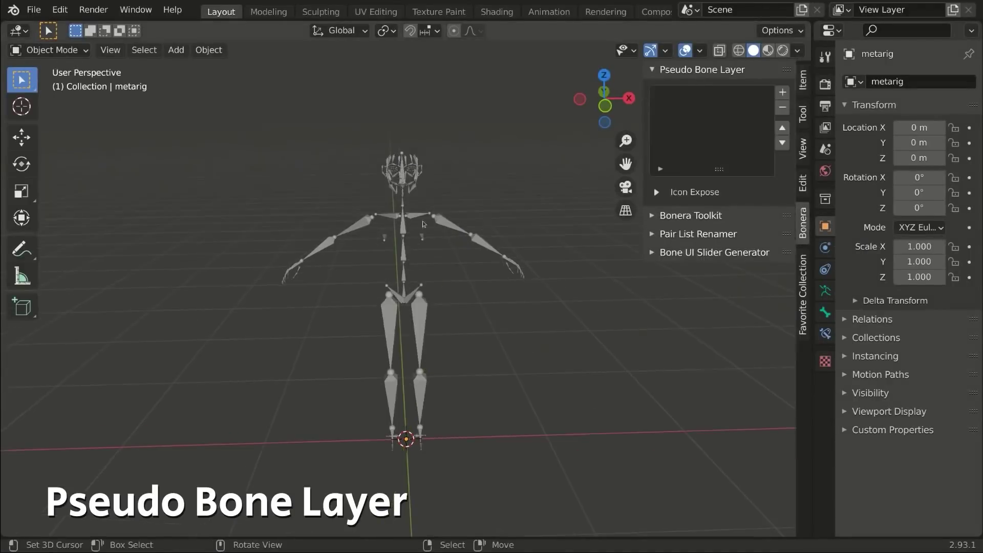
# Step: Enter Edit Mode on the metarig and create a pseudo bone layer for the left arm bones
pyautogui.press('Tab')
pyautogui.scroll(2, 436, 212)
pyautogui.click(474, 185)
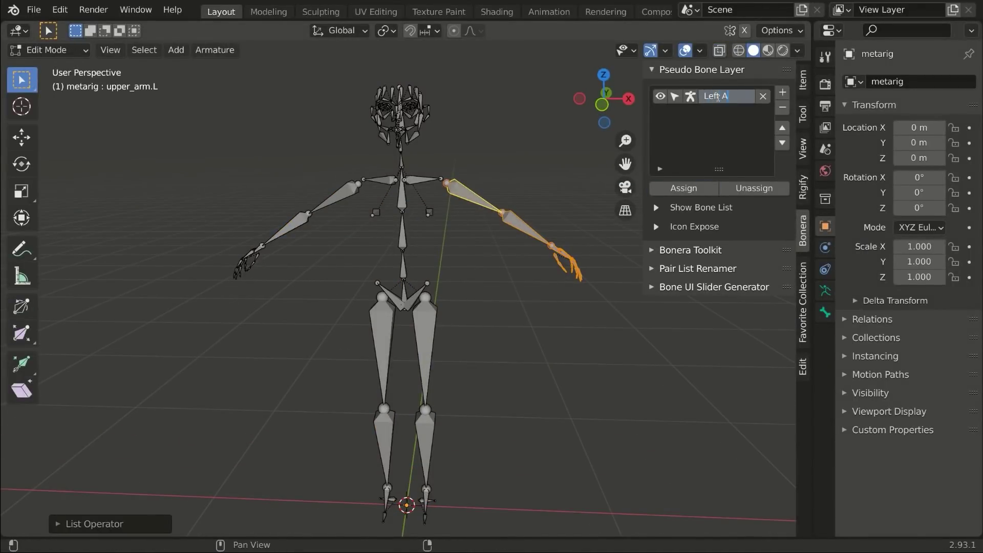
# Step: Create a second pseudo bone layer for the right arm bones with Assign Selected enabled, and toggle Edit Mode
pyautogui.keyDown('shift'); pyautogui.click(334, 197); pyautogui.keyUp('shift')
pyautogui.click(783, 93)
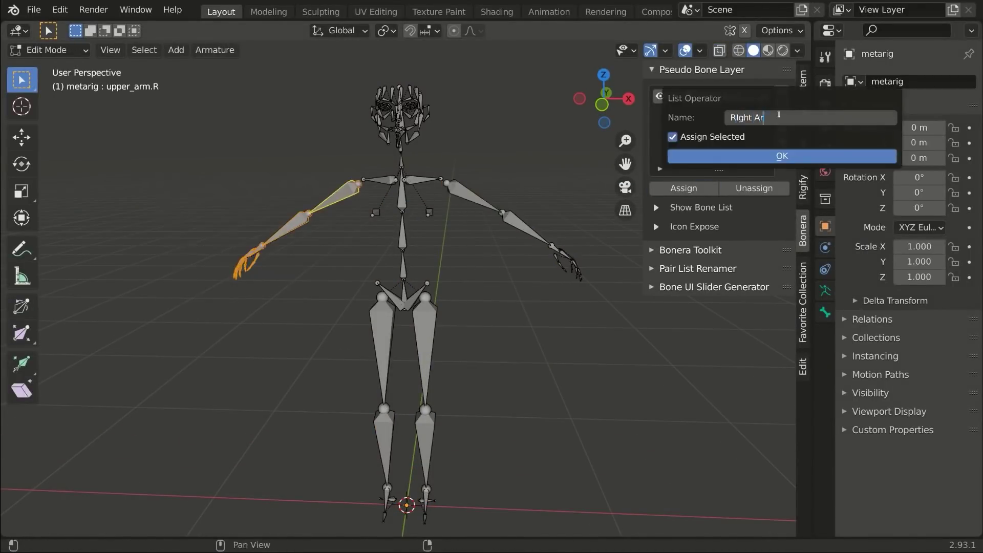
pyautogui.press('Return')
pyautogui.press('Return')
pyautogui.press('Tab')
pyautogui.press('Tab')
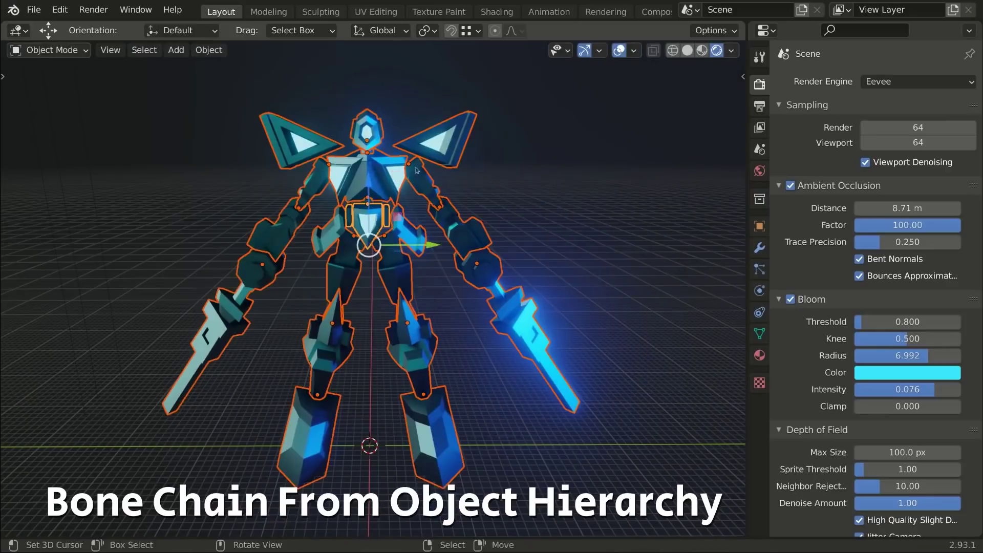
# Step: Create a bone chain from the robot's object hierarchy with the prefix Chain_, the Origin option and connected bones
pyautogui.hotkey('ctrl', 'shift', 'b')
pyautogui.click(516, 169)
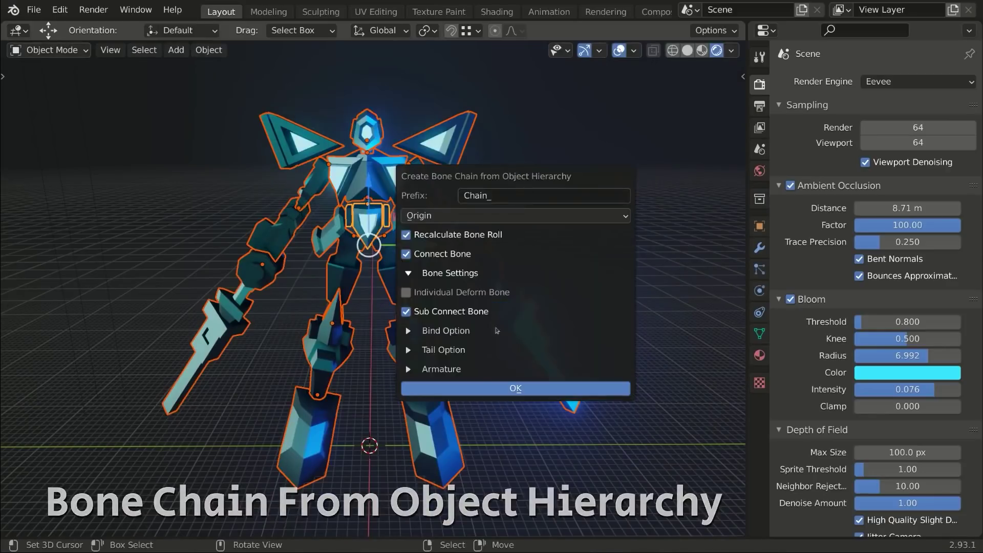
pyautogui.click(477, 386)
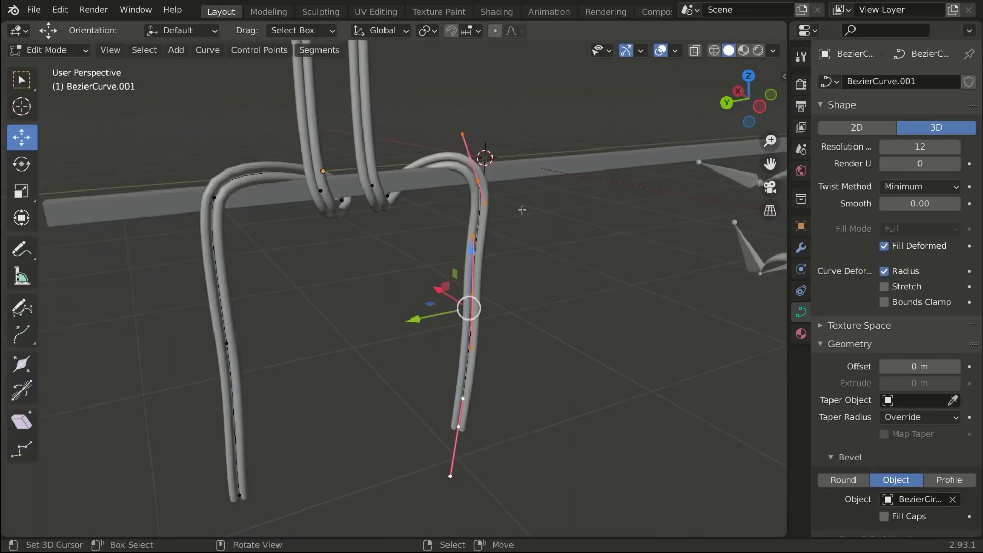
# Step: Create a bone chain from the selected control points of the hanging cable curve BezierCurve.001
pyautogui.hotkey('ctrl', 'shift', 'b')
pyautogui.click(603, 222)
pyautogui.click(579, 389)
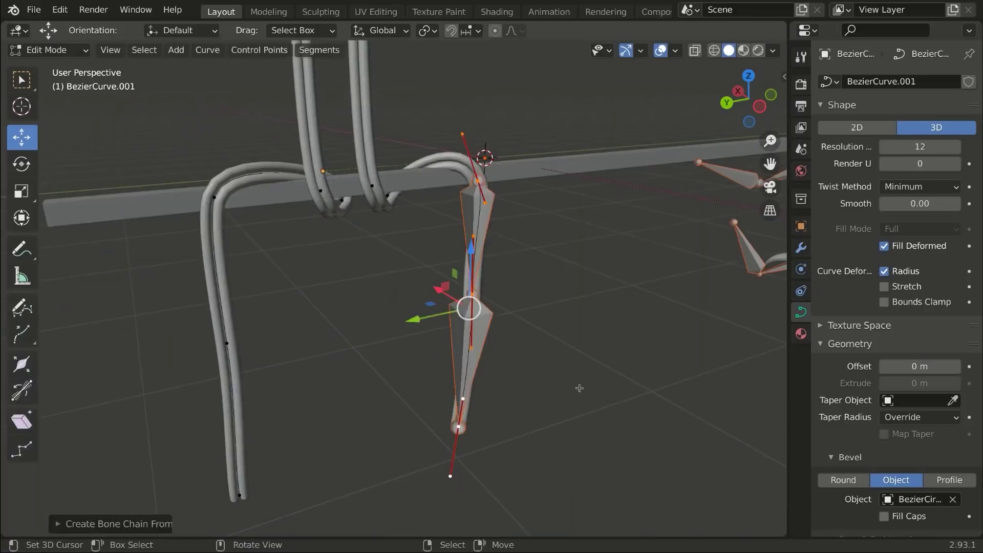
# Step: Rotate the bones of the cable's chain in Pose Mode to bend the curve
pyautogui.press('Tab')
pyautogui.click(484, 218)
pyautogui.press('r')
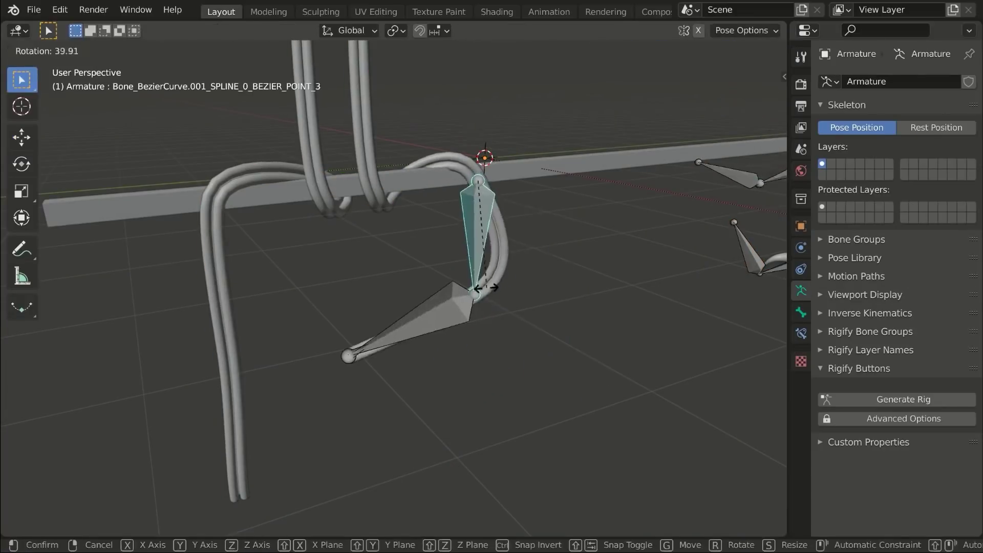
pyautogui.click(399, 313)
pyautogui.press('r')
pyautogui.click(701, 300)
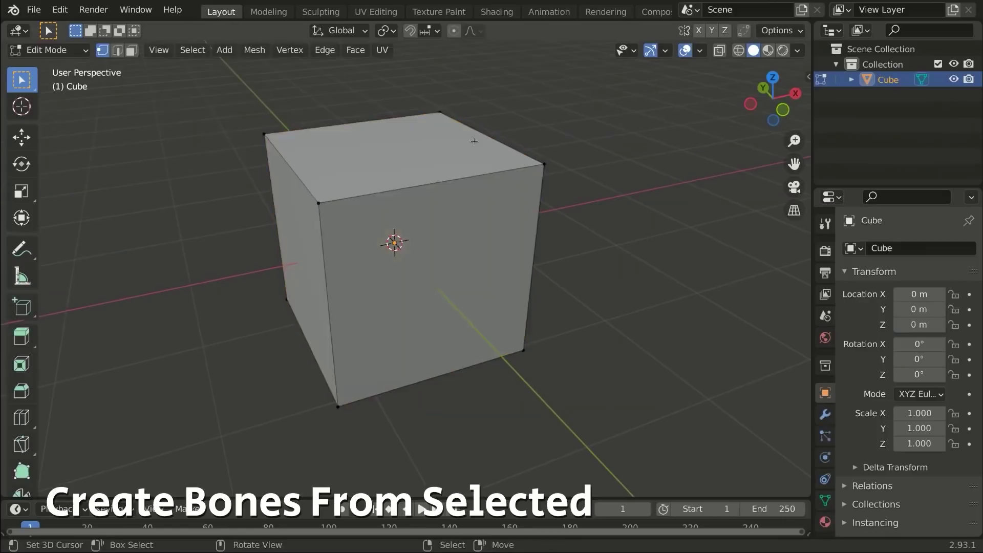
# Step: Select all of the cube's vertices and create bones from the selection
pyautogui.press('a')
pyautogui.hotkey('ctrl', 'shift', 'b')
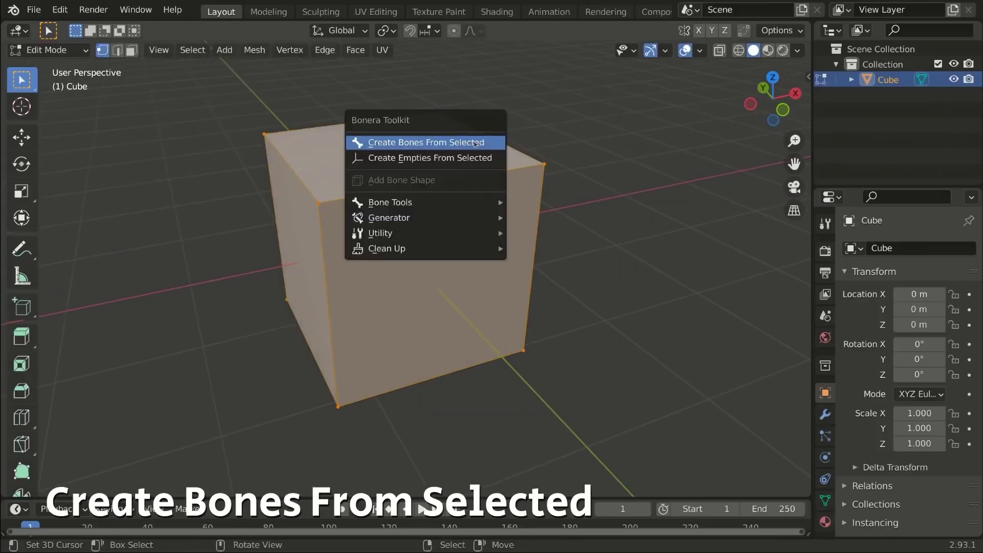
pyautogui.click(423, 141)
pyautogui.click(406, 266)
pyautogui.click(474, 375)
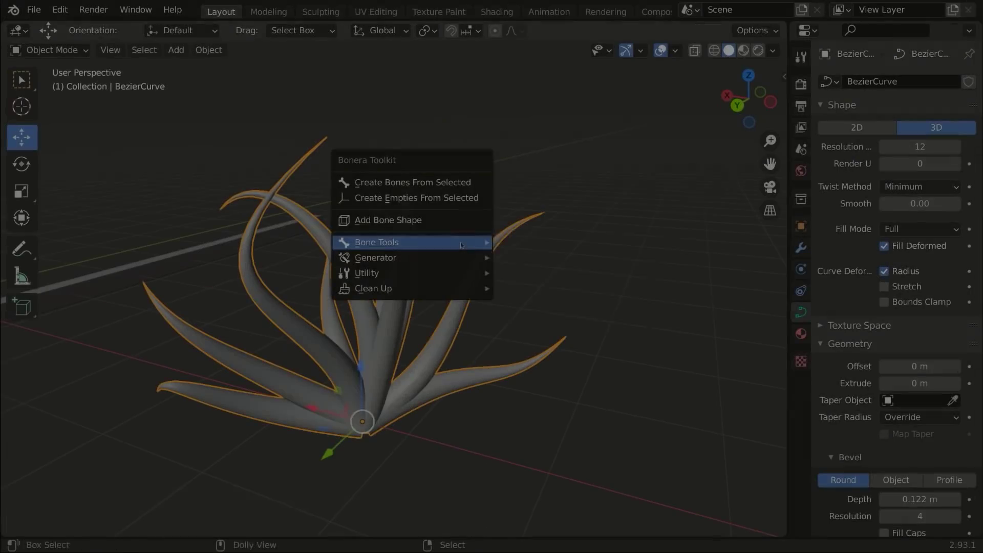
# Step: Create a bone chain from the plant-shaped Bezier curve with Connect Bone, Hook and Parent to Armature enabled
pyautogui.moveTo(482, 242)
pyautogui.click(568, 257)
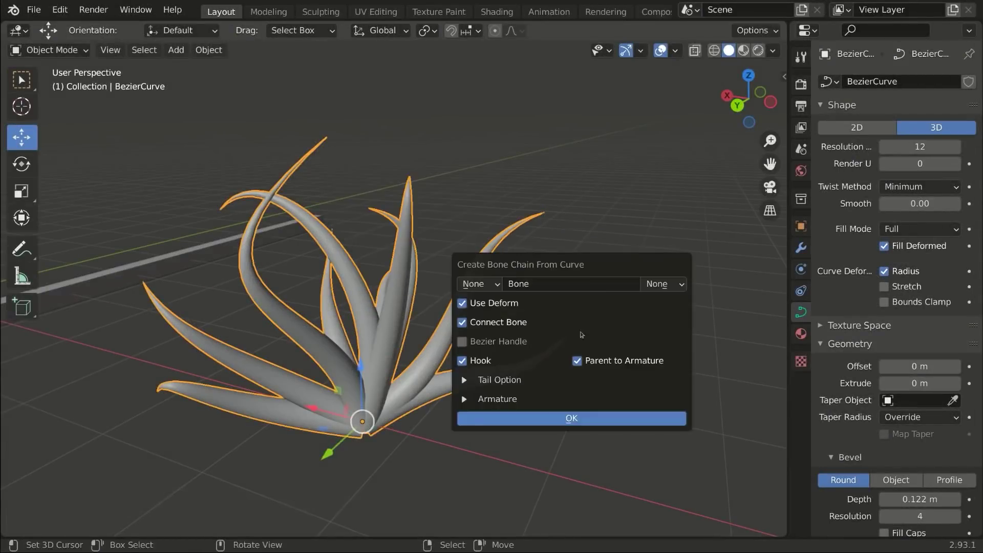
pyautogui.click(569, 423)
# Step: Select the plant's armature, switch it to Pose Mode and move one of its bones
pyautogui.scroll(-4, 484, 344)
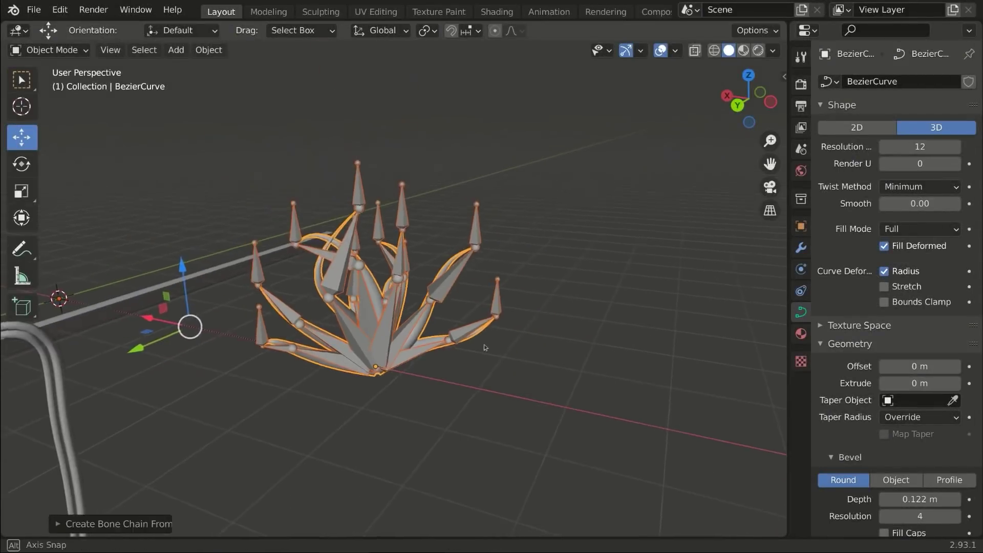
pyautogui.click(454, 265)
pyautogui.hotkey('ctrl', 'Tab')
pyautogui.click(453, 328)
pyautogui.press('g')
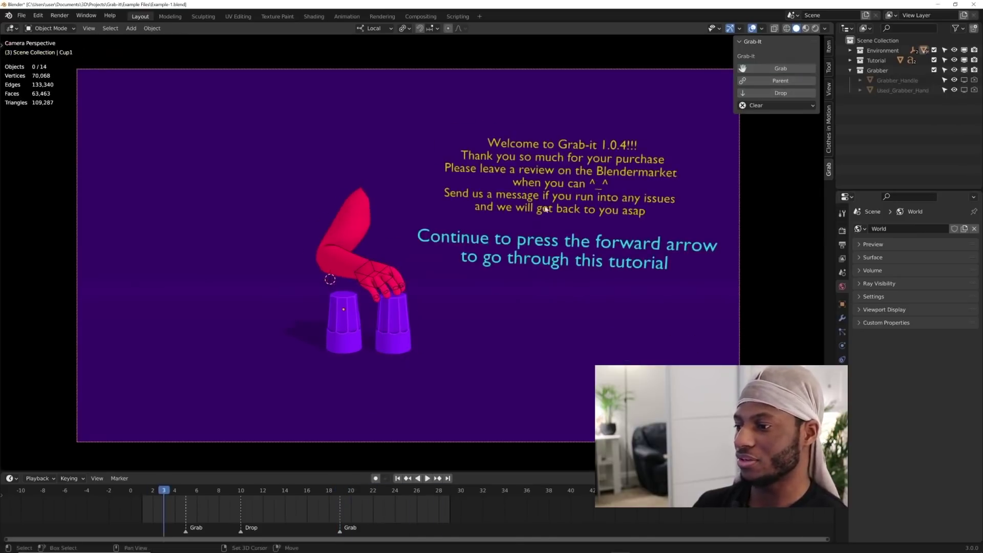
# Step: Scrub the timeline to frame 25, drop the grabbed cup with Grab-It and scrub back through the animation
pyautogui.moveTo(354, 503); pyautogui.dragTo(377, 496)
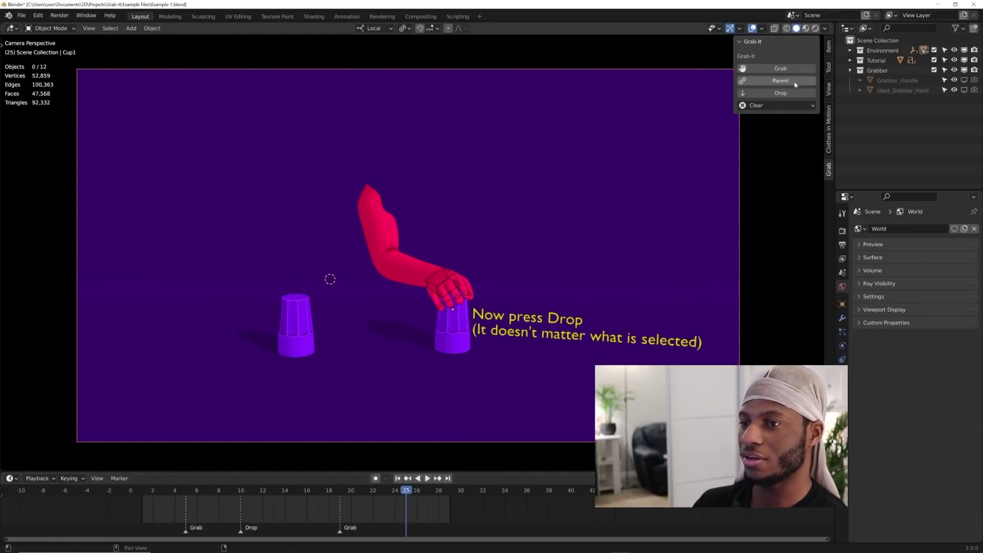
pyautogui.click(789, 93)
pyautogui.click(364, 492)
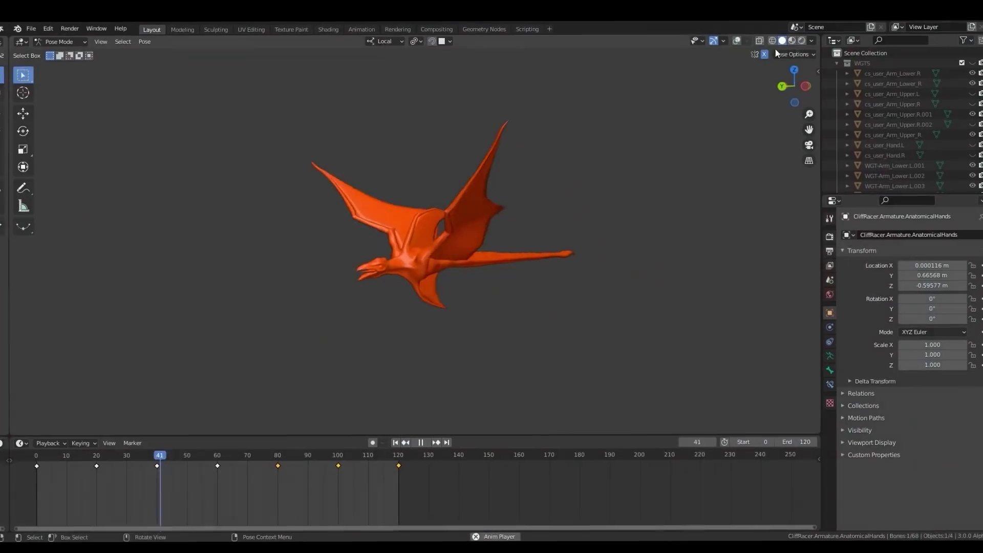
# Step: Show the viewport overlays on the playing Cliff Racer animation
pyautogui.click(727, 35)
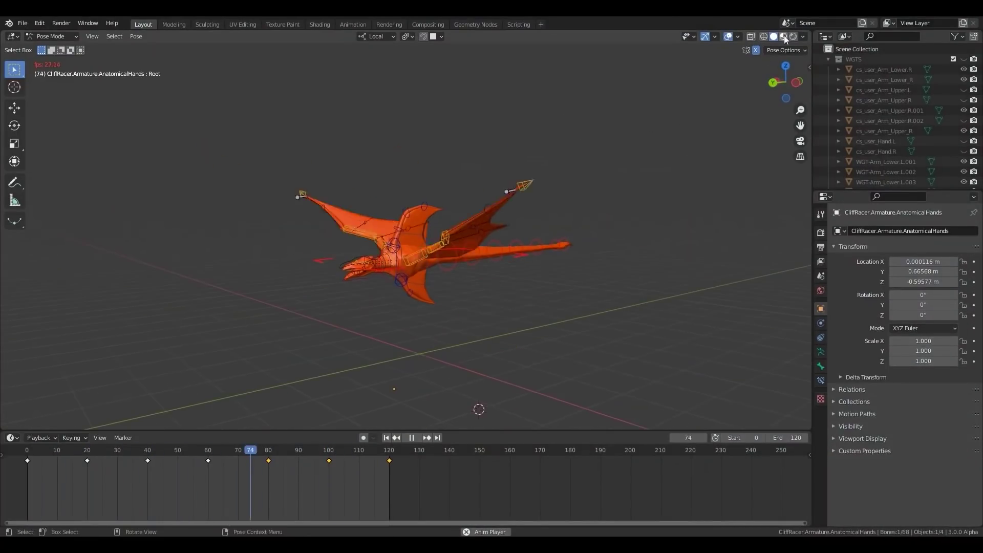
# Step: Hide the viewport overlays and view the Cliff Racer's bone dynamics from different angles
pyautogui.click(728, 36)
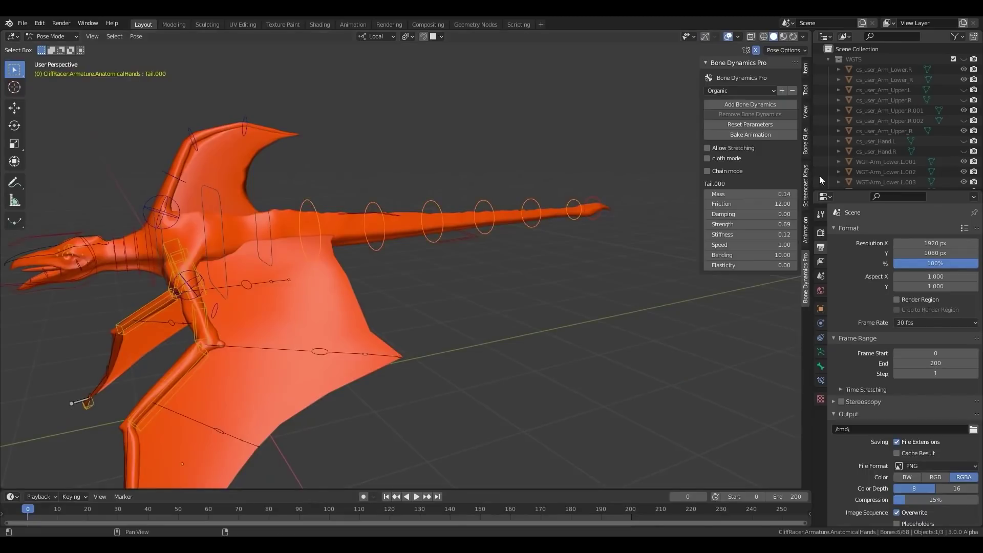
pyautogui.moveTo(399, 283); pyautogui.dragTo(360, 296, button='middle')
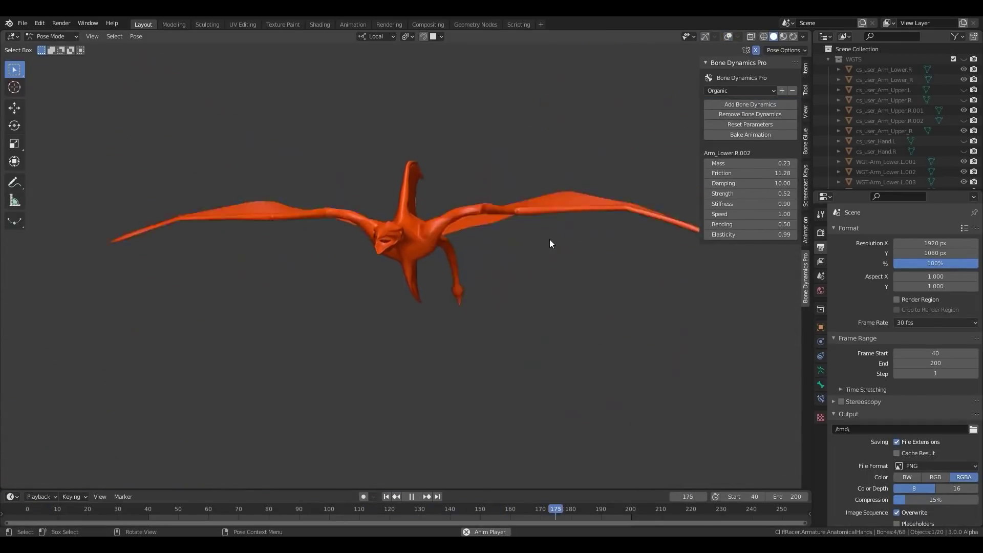
pyautogui.moveTo(549, 239); pyautogui.dragTo(364, 289, button='middle')
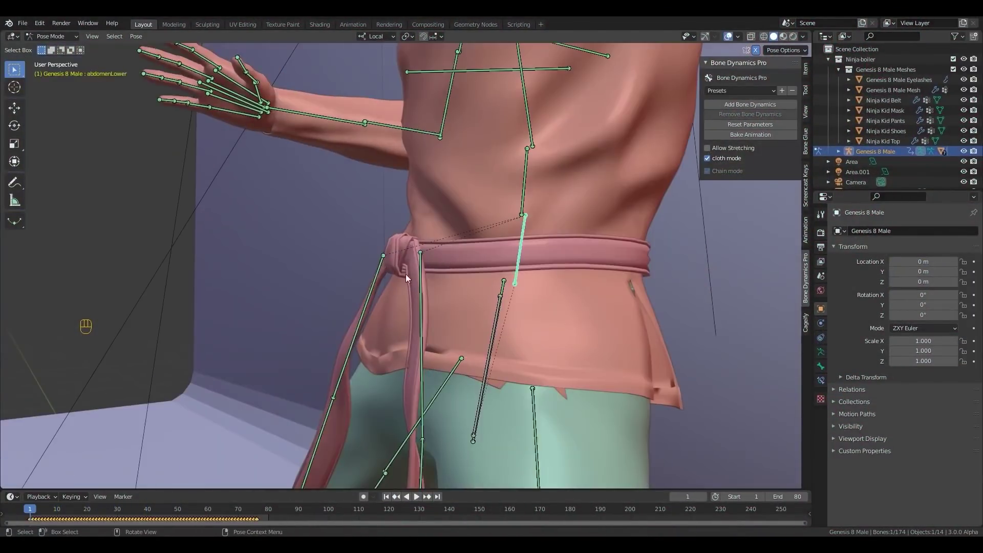
# Step: Play the Genesis 8 Male animation from the start to check the belt's cloth dynamics, and add a bone to the selection
pyautogui.press('space')
pyautogui.hotkey('shift', 'Left')
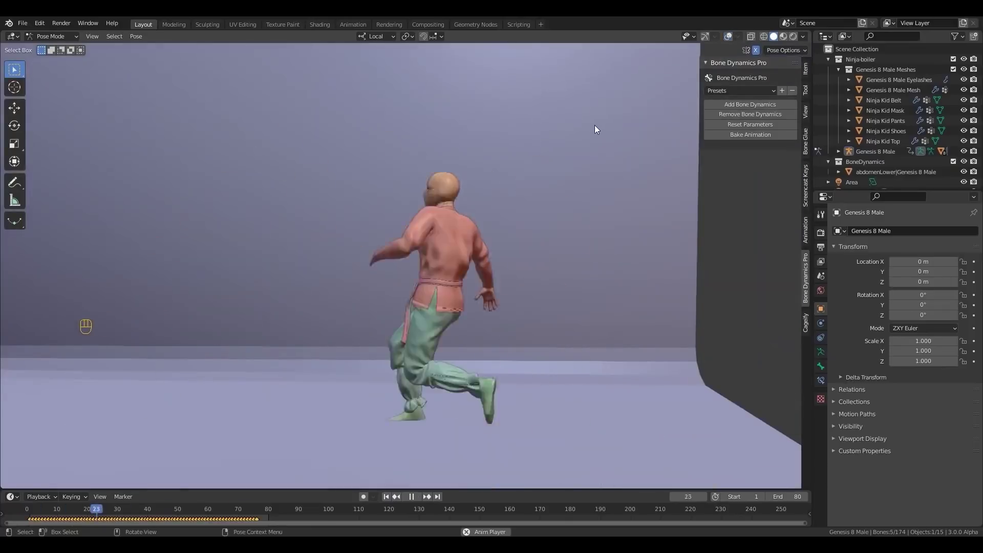
pyautogui.hotkey('shift', 'Down')
pyautogui.press('space')
pyautogui.keyDown('shift'); pyautogui.click(504, 321); pyautogui.keyUp('shift')
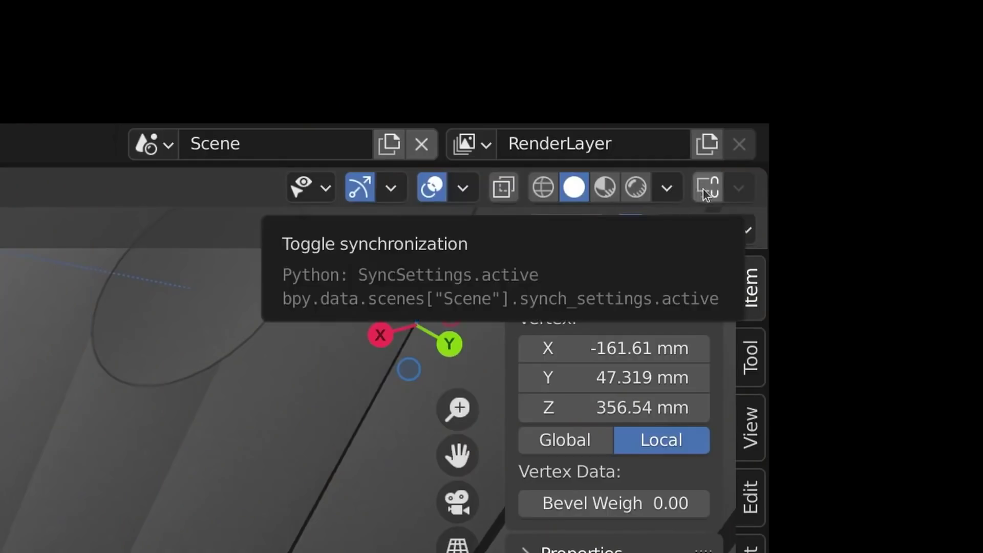
# Step: Enable viewport synchronization and compare the seat view across the Animation, Shading, Scripting, Modeling, Layout and Image Edit workspaces
pyautogui.click(706, 193)
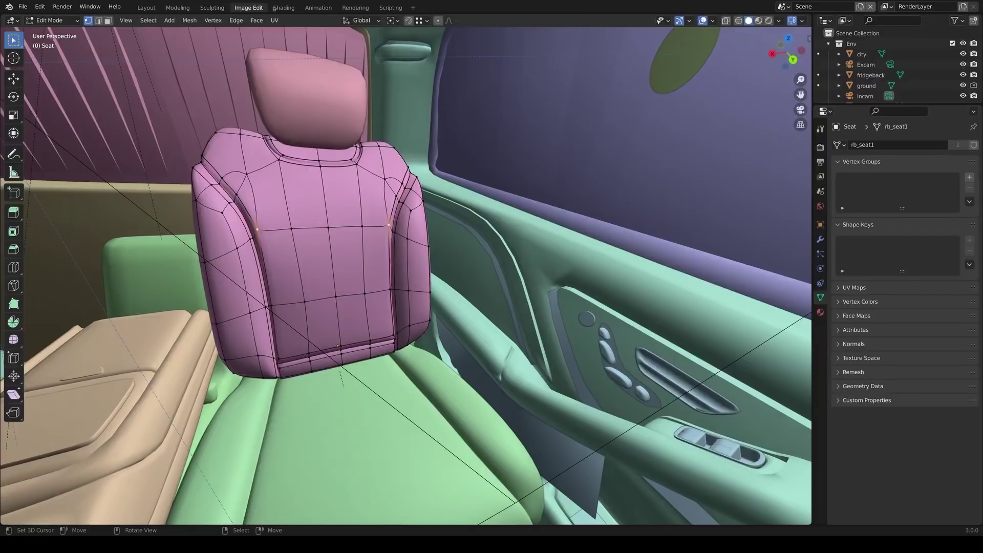
pyautogui.click(308, 8)
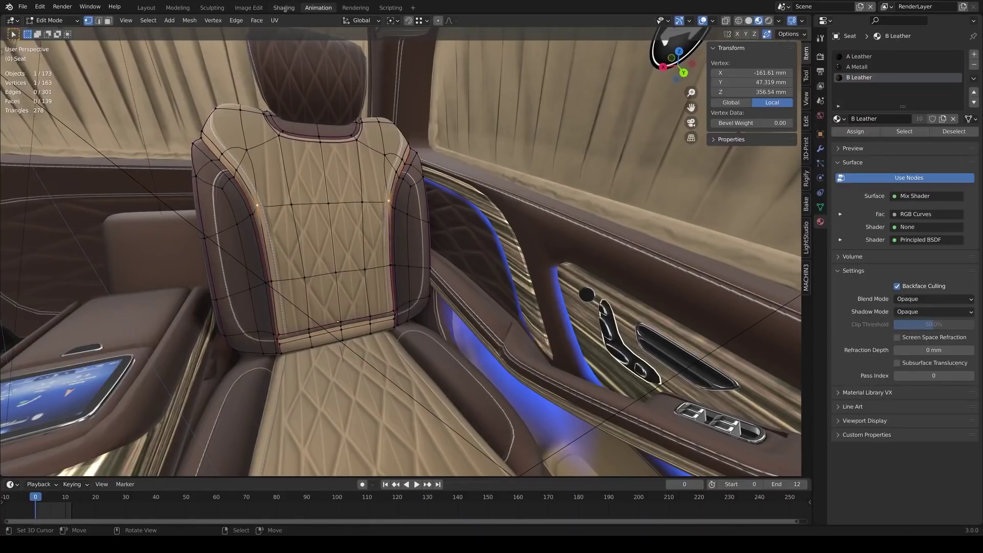
pyautogui.click(284, 9)
pyautogui.click(385, 8)
pyautogui.click(180, 8)
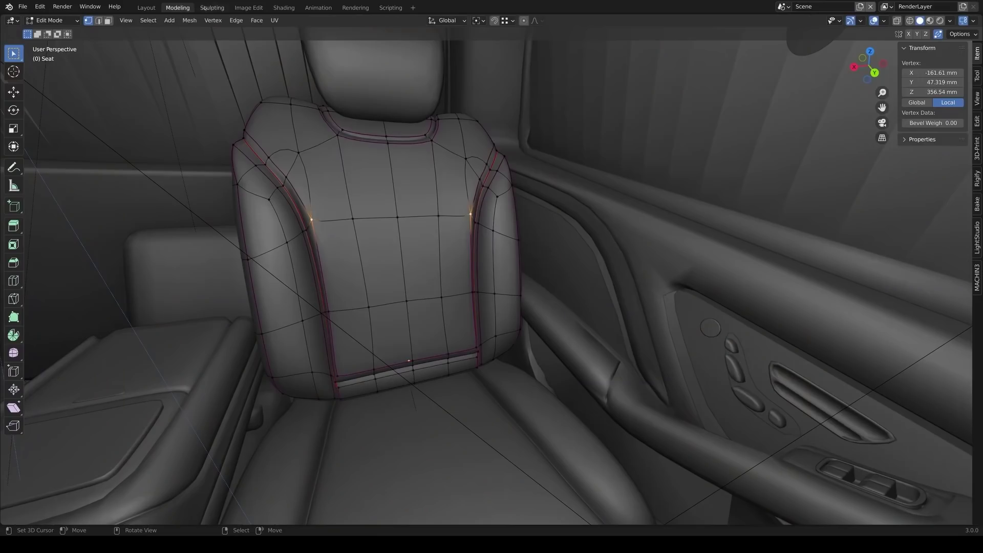
pyautogui.click(146, 7)
pyautogui.click(249, 8)
# Step: Toggle the sidebar, change the view in the Image Edit workspace and check it in the Sculpting workspace
pyautogui.moveTo(390, 287); pyautogui.dragTo(410, 266, button='middle')
pyautogui.press('n')
pyautogui.moveTo(770, 50)
pyautogui.mouseDown()
pyautogui.moveTo(798, 49)
pyautogui.moveTo(783, 50)
pyautogui.mouseUp()
pyautogui.click(211, 7)
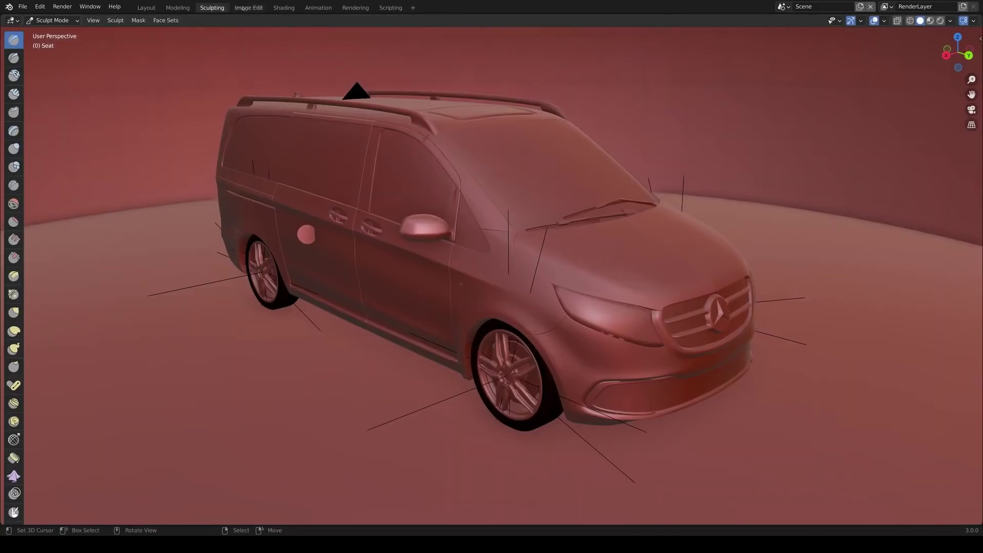
# Step: Open the synchronization options in the Animation workspace and compare the van's view in the Image Edit and Sculpting workspaces
pyautogui.click(318, 7)
pyautogui.click(802, 21)
pyautogui.click(249, 8)
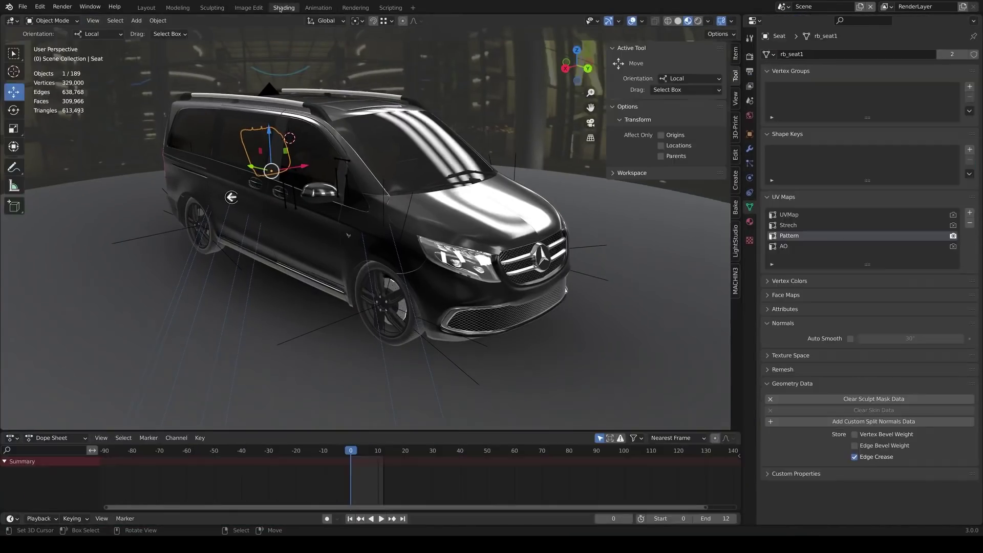
pyautogui.click(204, 8)
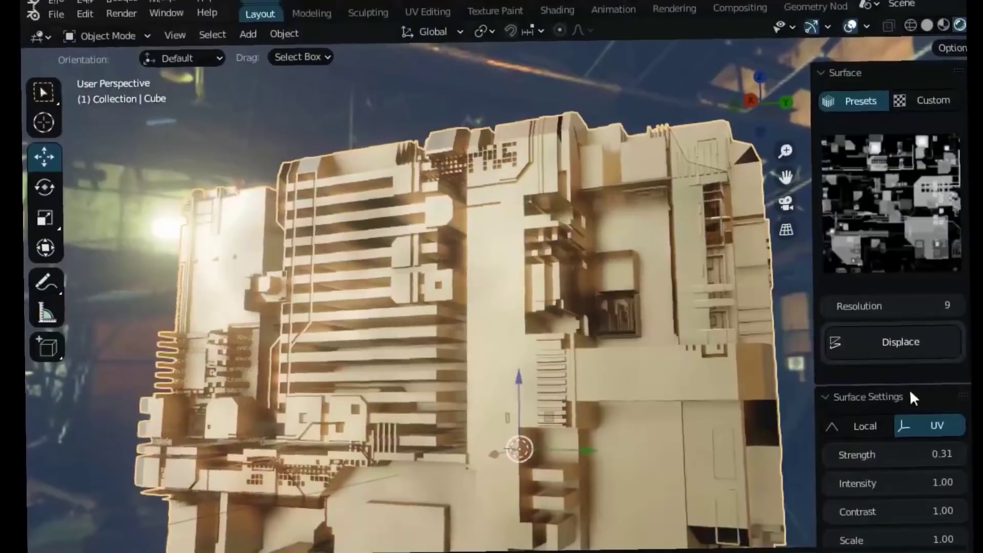
# Step: Displace the selected mesh with the chosen surface preset at resolution 9
pyautogui.click(878, 344)
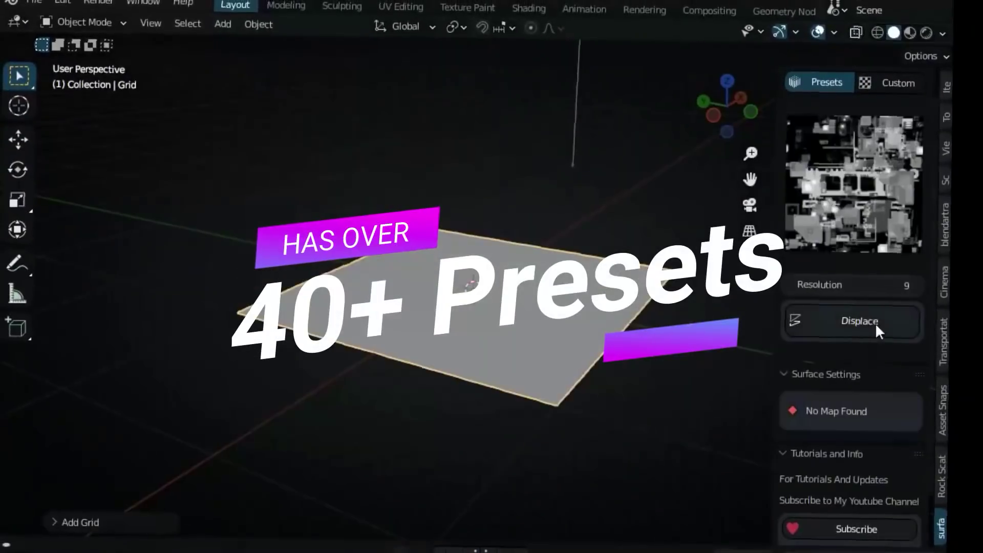
pyautogui.moveTo(727, 103); pyautogui.dragTo(730, 95)
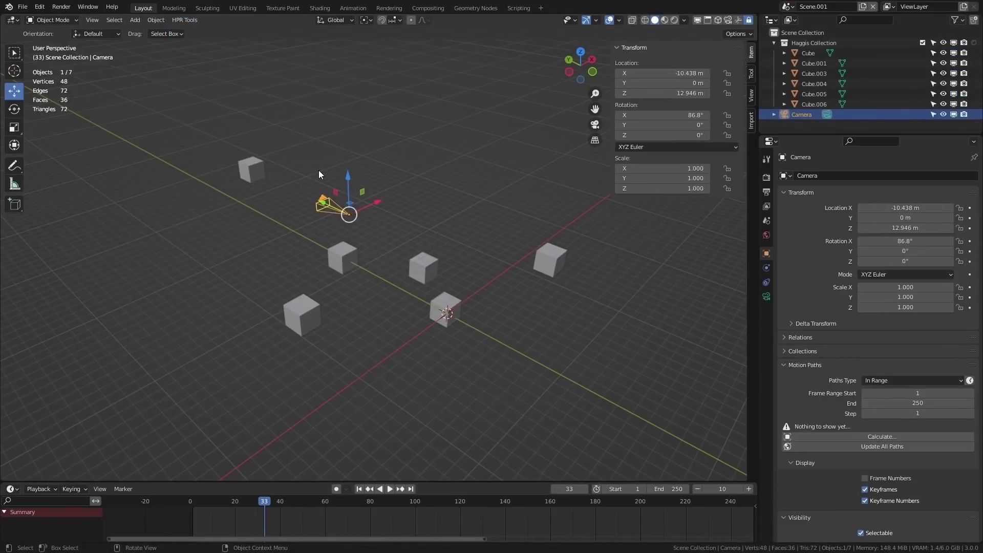
# Step: Select Cube and Cube.004 and run one of the HPR animation tools on them
pyautogui.press('a')
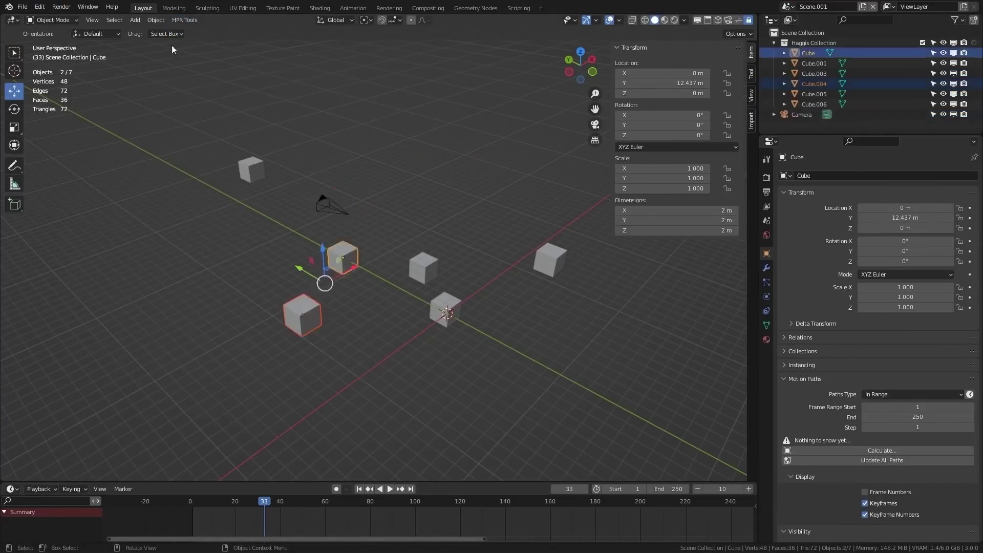
pyautogui.click(184, 20)
pyautogui.moveTo(220, 68)
pyautogui.click(330, 223)
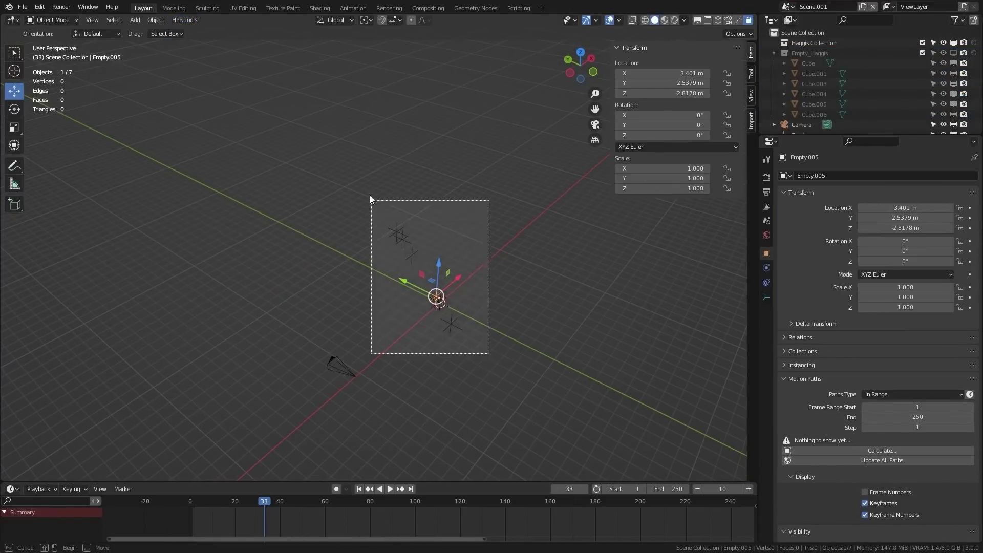
# Step: Try adding bones to the six selected empties with Add Bones on Selected
pyautogui.moveTo(370, 195); pyautogui.dragTo(334, 164)
pyautogui.click(182, 20)
pyautogui.moveTo(234, 36)
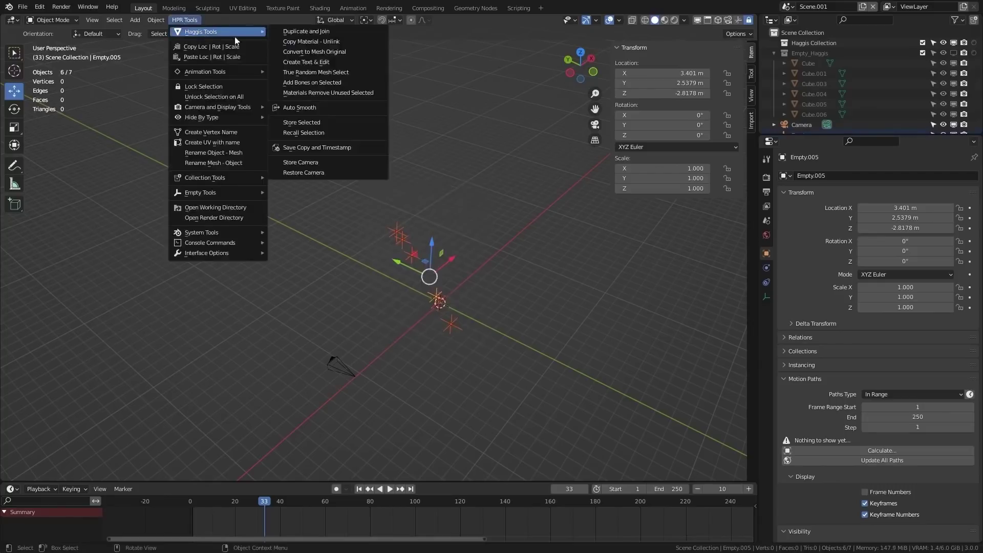
pyautogui.click(333, 82)
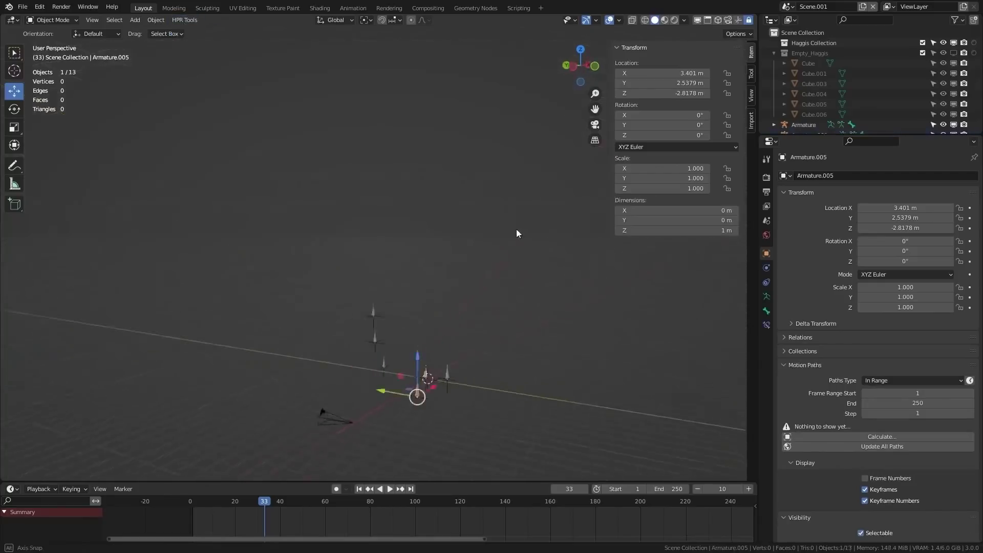
pyautogui.hotkey('ctrl', 'z')
pyautogui.hotkey('ctrl', 'z')
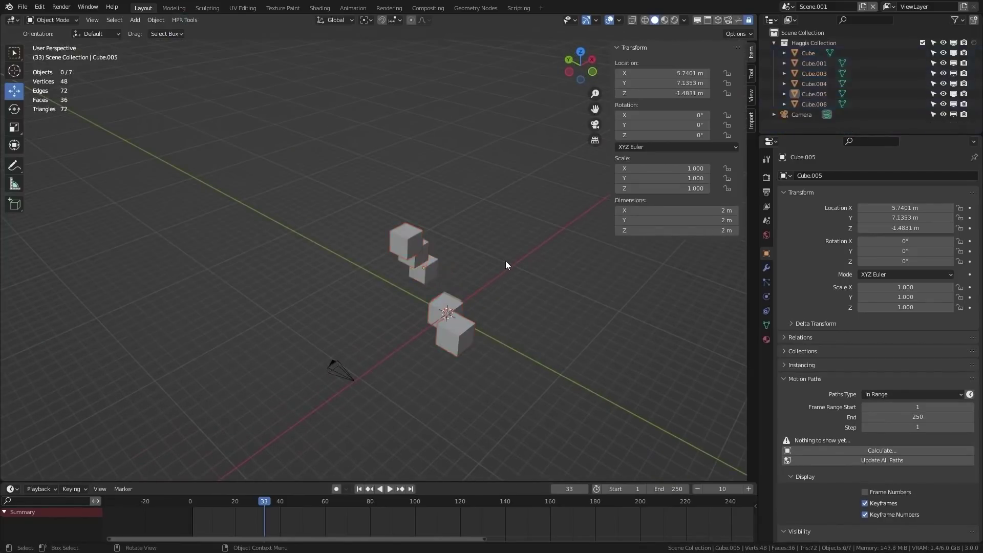
# Step: Store the selection of Cube.003, Cube.004 and Cube.005 with Haggis Tools
pyautogui.click(193, 20)
pyautogui.moveTo(200, 29)
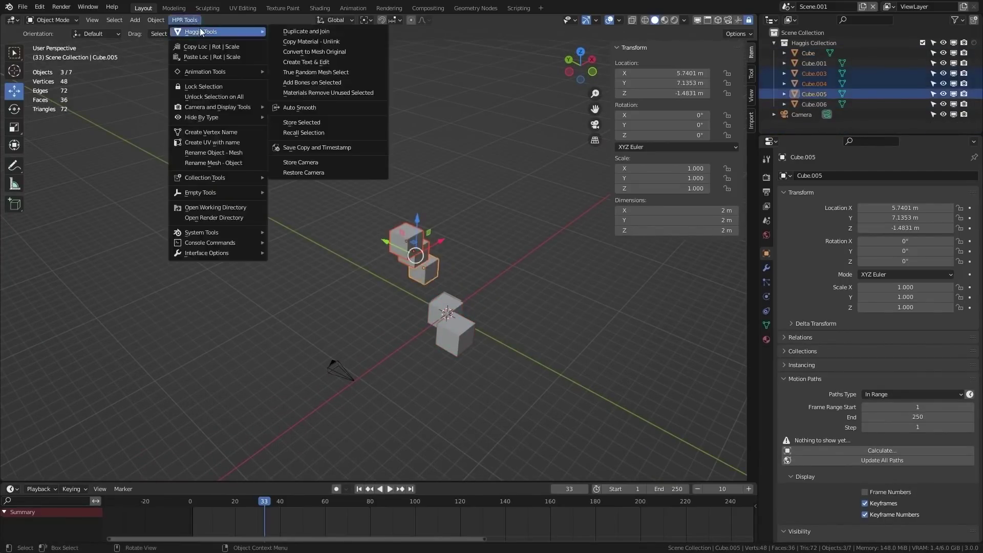
pyautogui.click(299, 122)
# Step: Spread the cubes apart, moving Cube.004 about -13.2 m and Cube.001 about 14.3 m along X
pyautogui.hotkey('ctrl', 'shift', 'z')
pyautogui.hotkey('ctrl', 'shift', 'z')
pyautogui.hotkey('ctrl', 'shift', 'z')
pyautogui.hotkey('ctrl', 'shift', 'z')
pyautogui.hotkey('ctrl', 'shift', 'z')
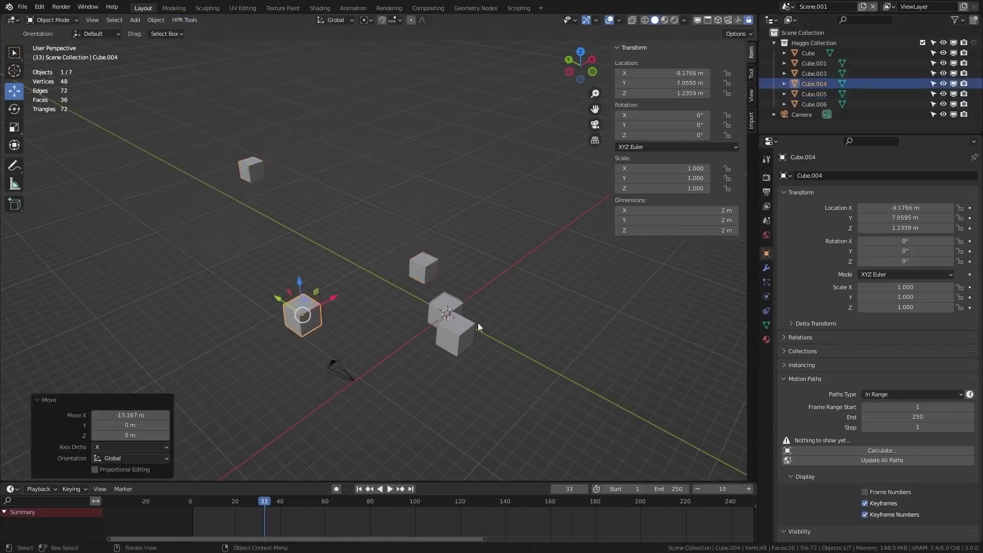
# Step: Recall the stored cube selection with Haggis Tools
pyautogui.click(185, 20)
pyautogui.moveTo(195, 32)
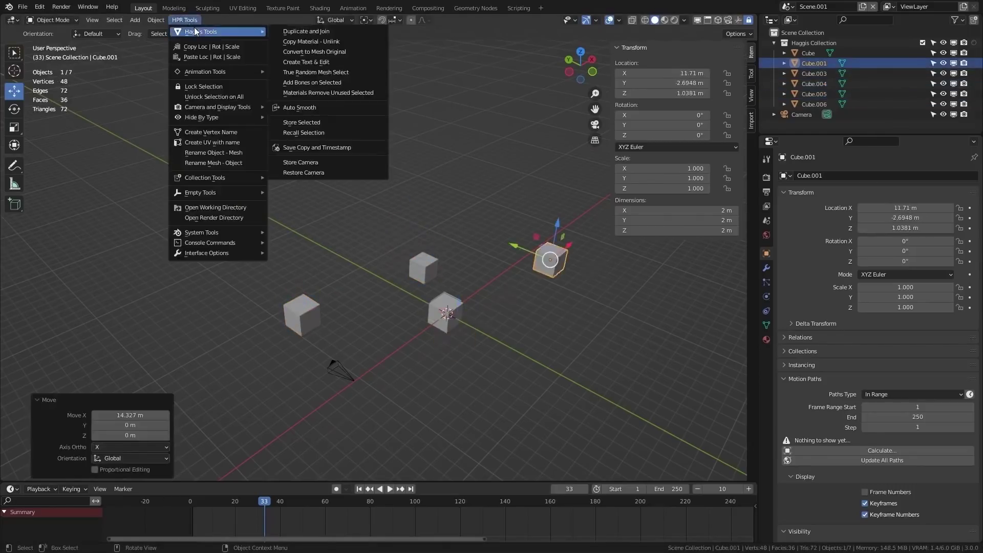
pyautogui.click(308, 132)
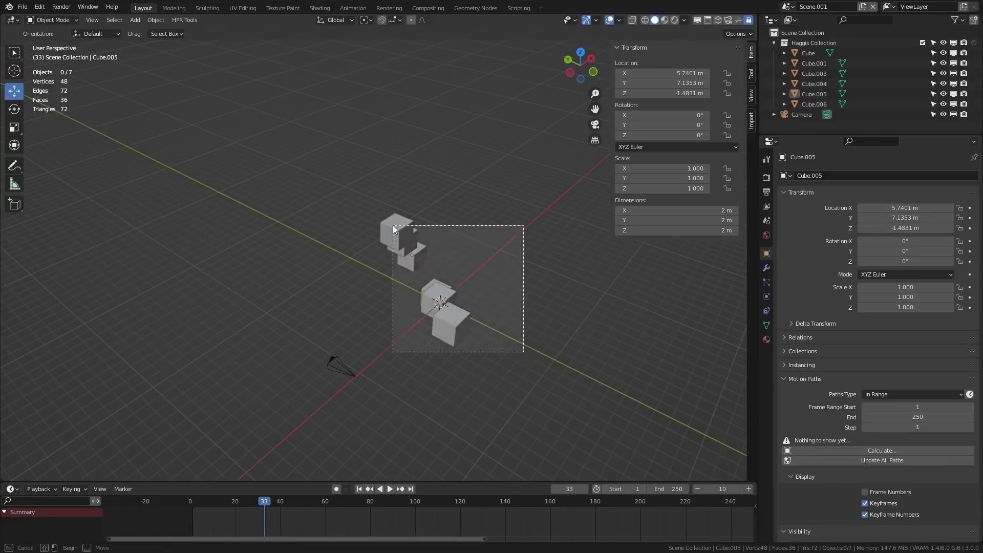
# Step: Select all six cubes and bring up the Empty Tools commands for them
pyautogui.moveTo(393, 226); pyautogui.dragTo(393, 225)
pyautogui.click(180, 22)
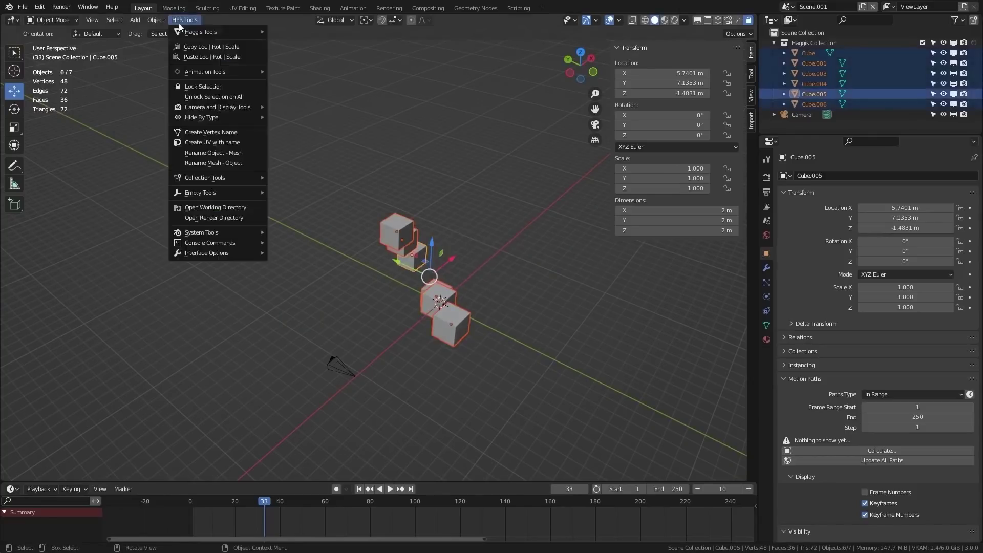
pyautogui.moveTo(211, 191)
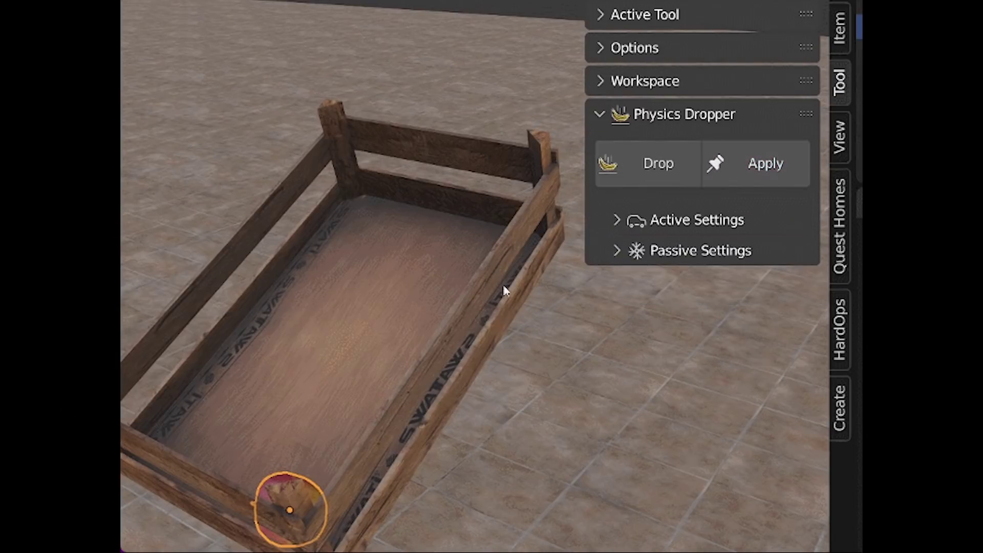
# Step: Drop the selected fruit into the tilted wooden crate with Physics Dropper
pyautogui.click(665, 169)
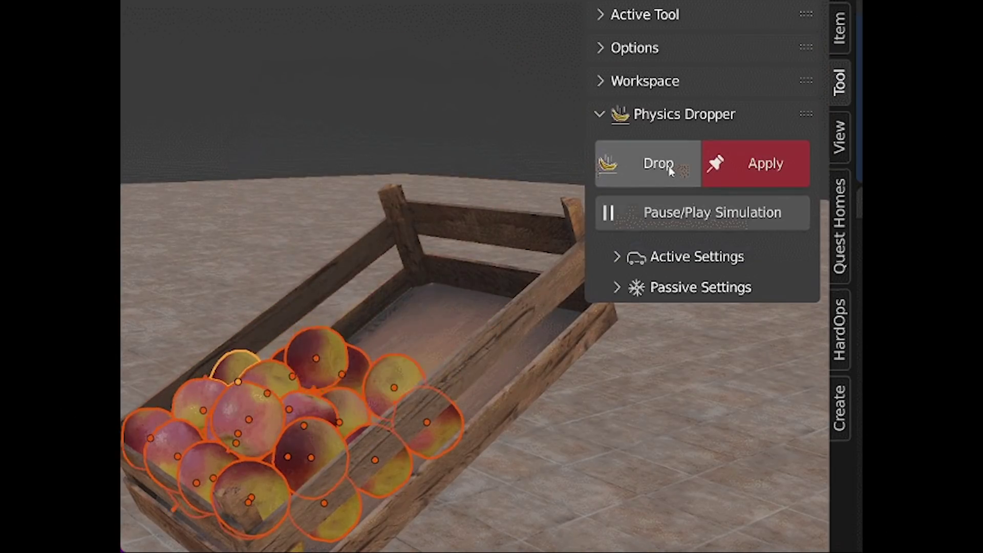
pyautogui.moveTo(461, 267); pyautogui.dragTo(393, 243, button='middle')
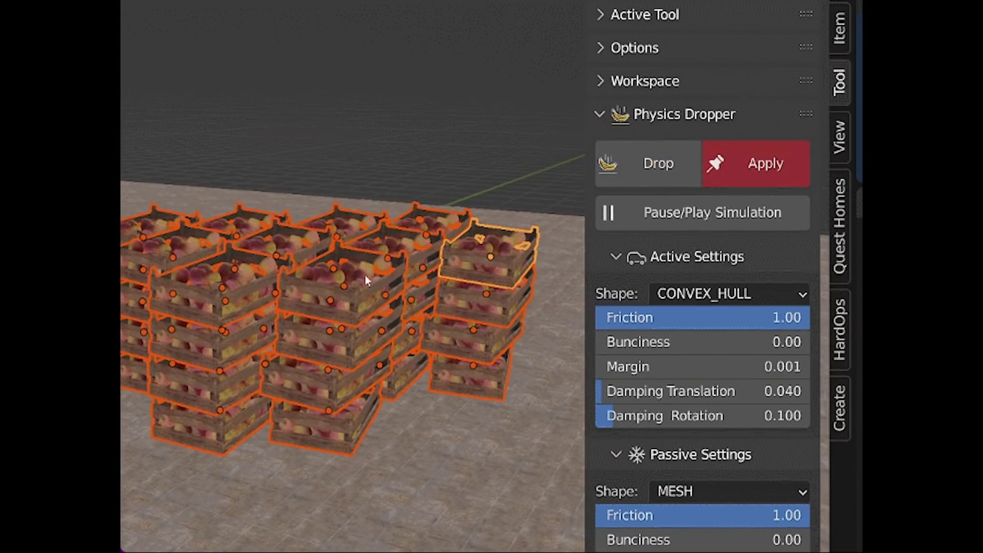
# Step: Inspect the dropped stacks of fruit crates from several angles and apply their physics simulation
pyautogui.moveTo(366, 279); pyautogui.dragTo(252, 300, button='middle')
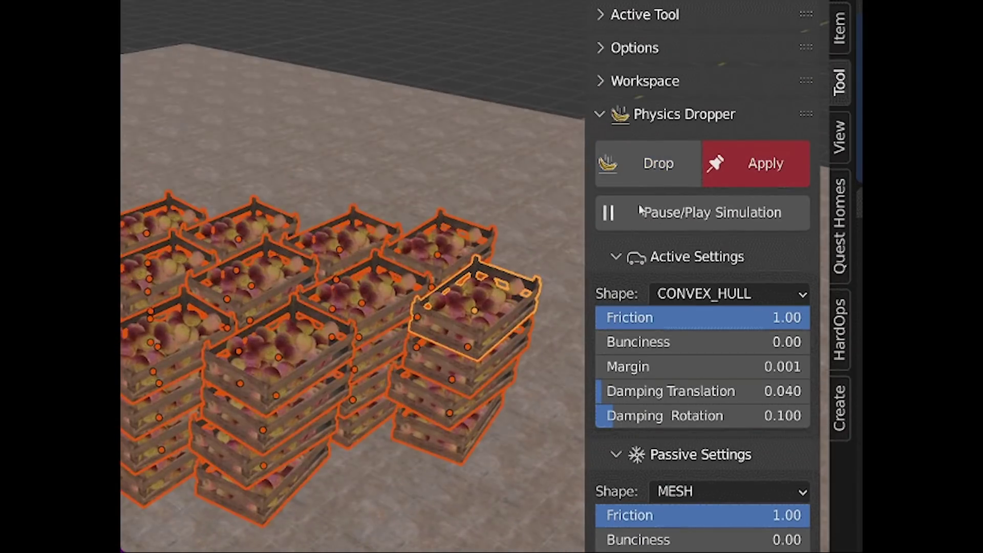
pyautogui.moveTo(324, 299); pyautogui.dragTo(682, 199, button='middle')
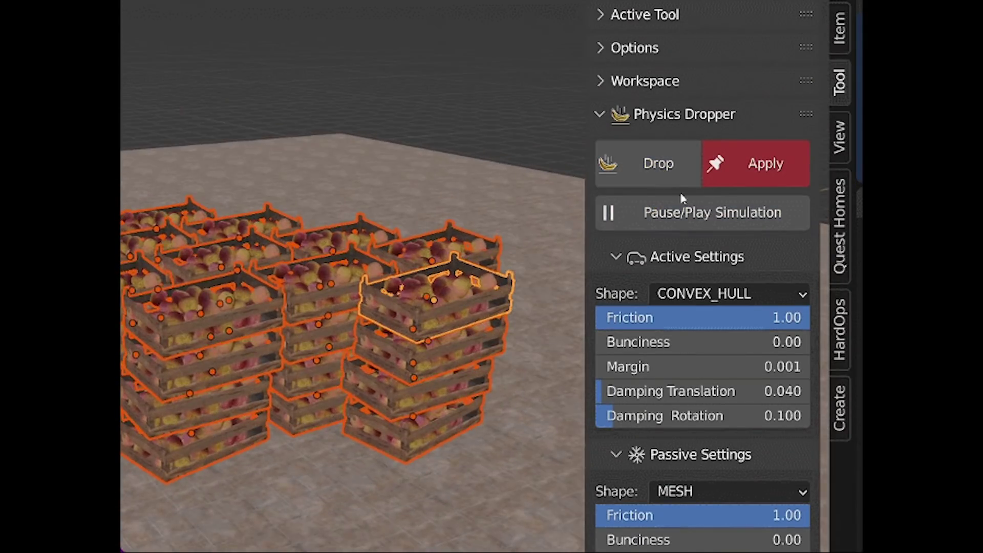
pyautogui.click(770, 177)
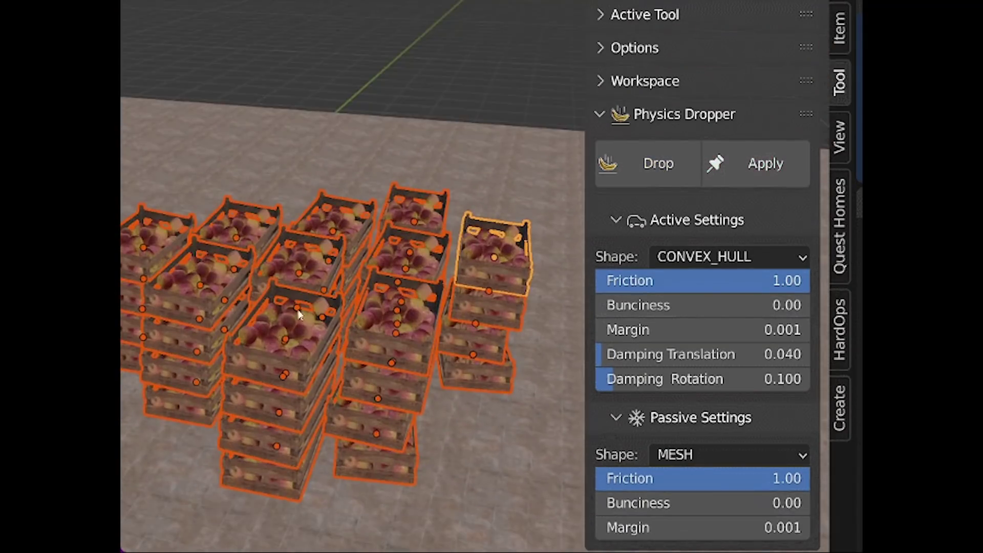
# Step: Select several of the top fruit crates and duplicate them into two raised layers above the stacks in front view
pyautogui.click(274, 313)
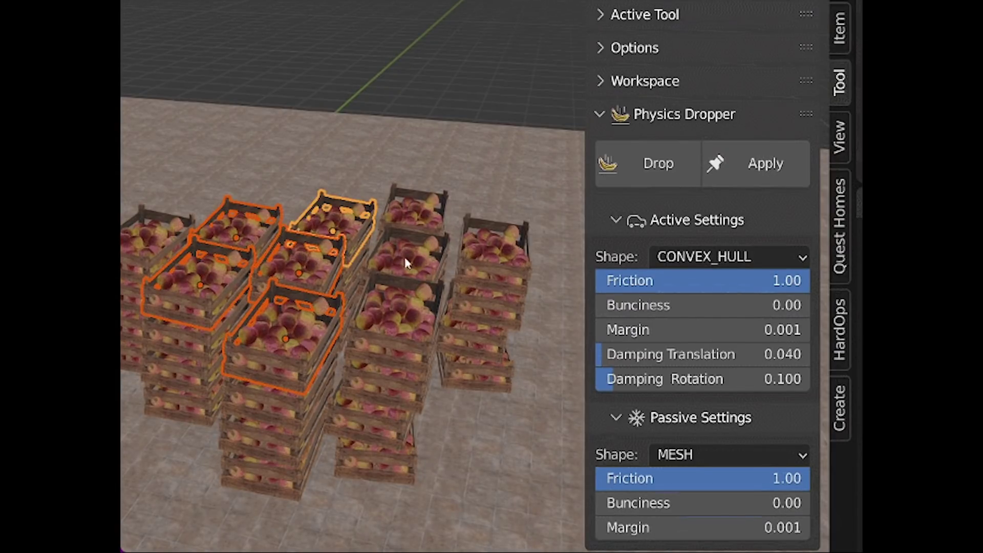
pyautogui.press('KP_1')
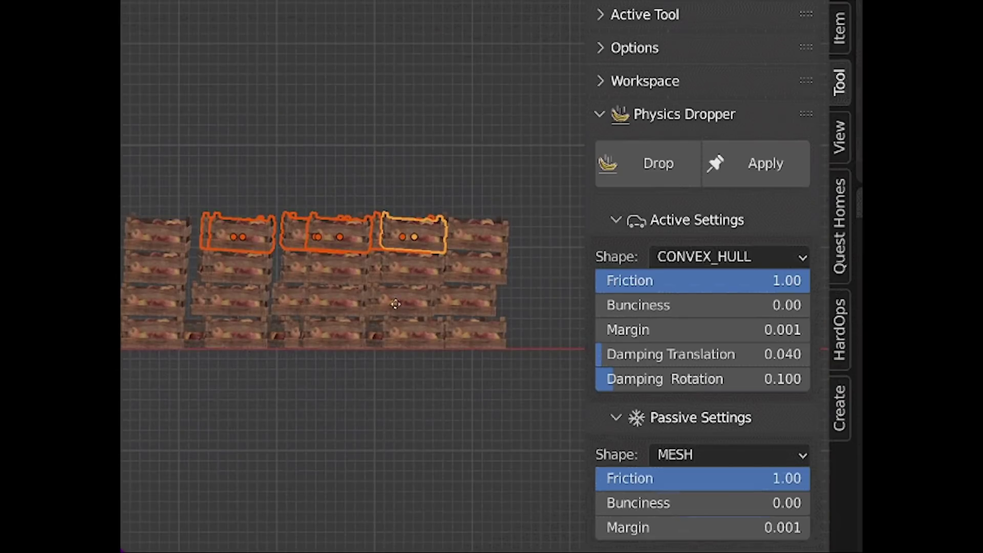
pyautogui.moveTo(396, 304); pyautogui.dragTo(428, 261)
pyautogui.hotkey('shift', 'd')
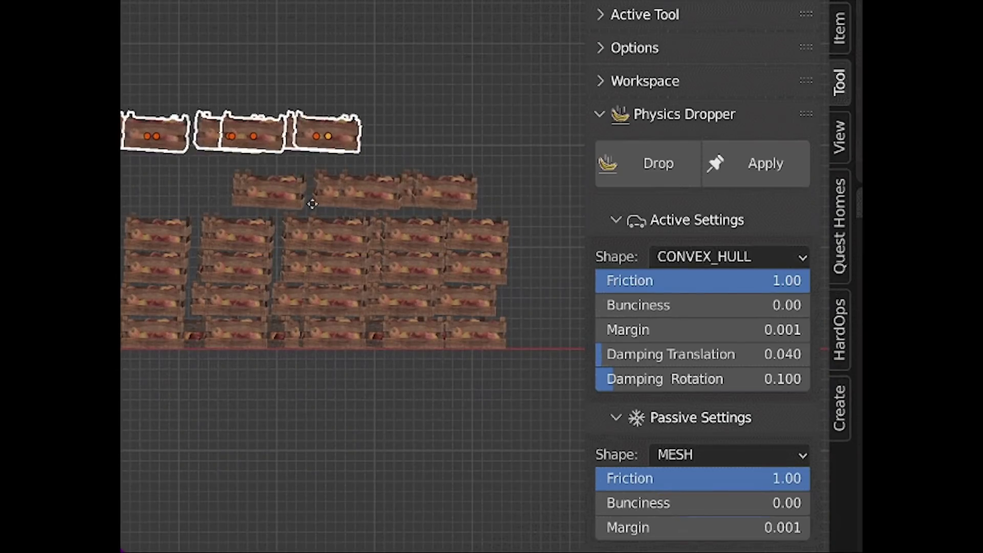
# Step: Select both raised layers of fruit crates and drop them onto the stacks with Physics Dropper
pyautogui.moveTo(214, 149); pyautogui.dragTo(518, 202)
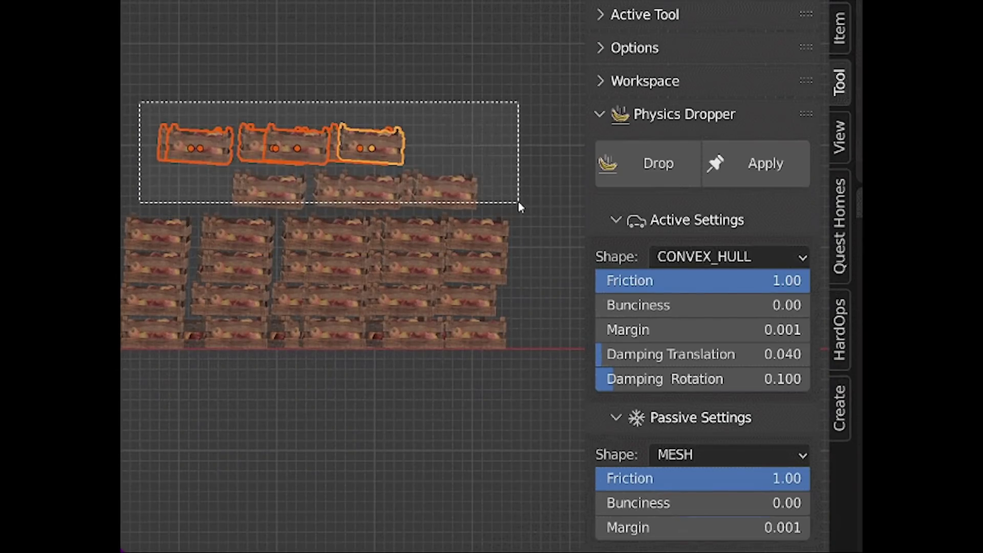
pyautogui.moveTo(518, 202); pyautogui.dragTo(358, 247, button='middle')
pyautogui.scroll(3, 358, 247)
pyautogui.click(672, 184)
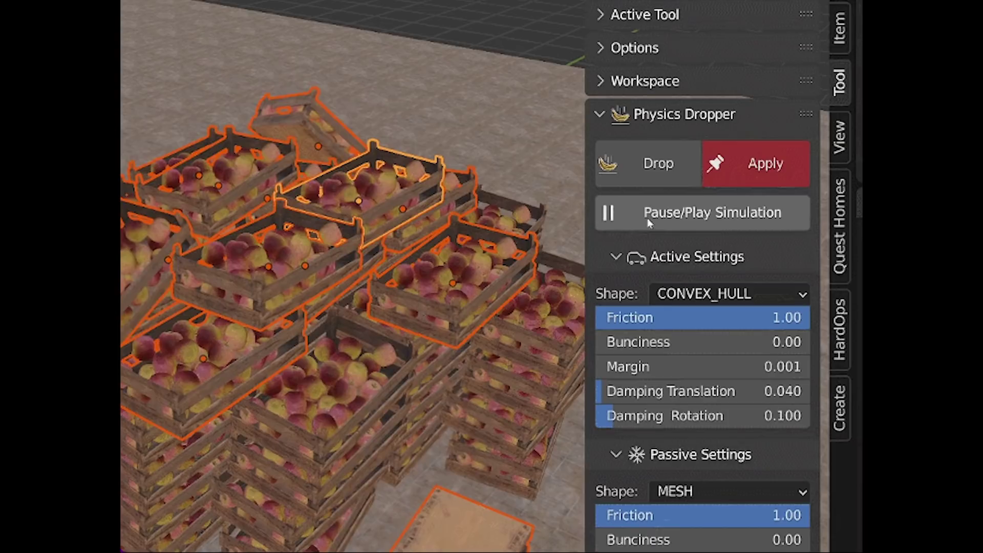
# Step: Drop the selected banana bunches into the wooden crate with Physics Dropper
pyautogui.click(661, 169)
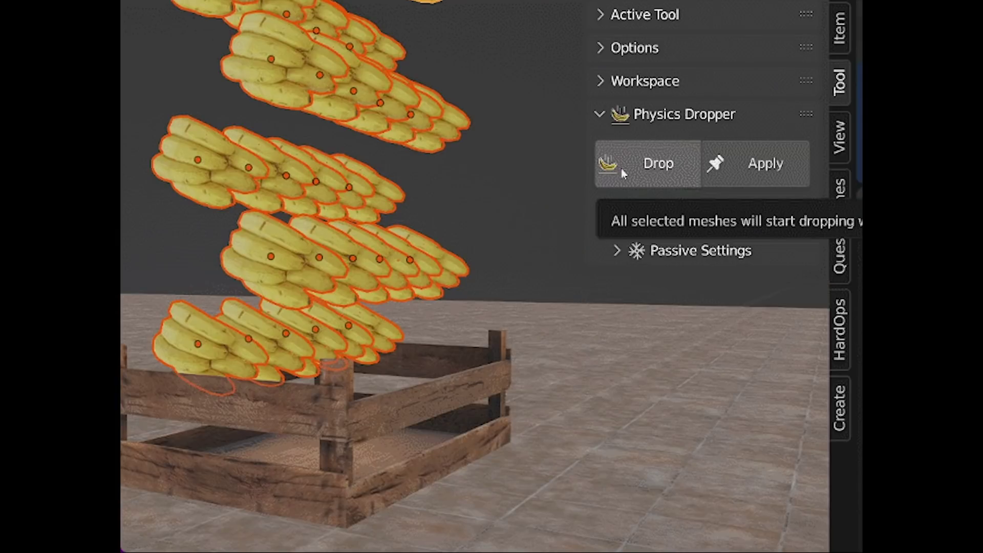
# Step: Drop the stacked banana bunches into the wooden crate, inspect the filled crate up close, and apply the physics simulation
pyautogui.click(658, 164)
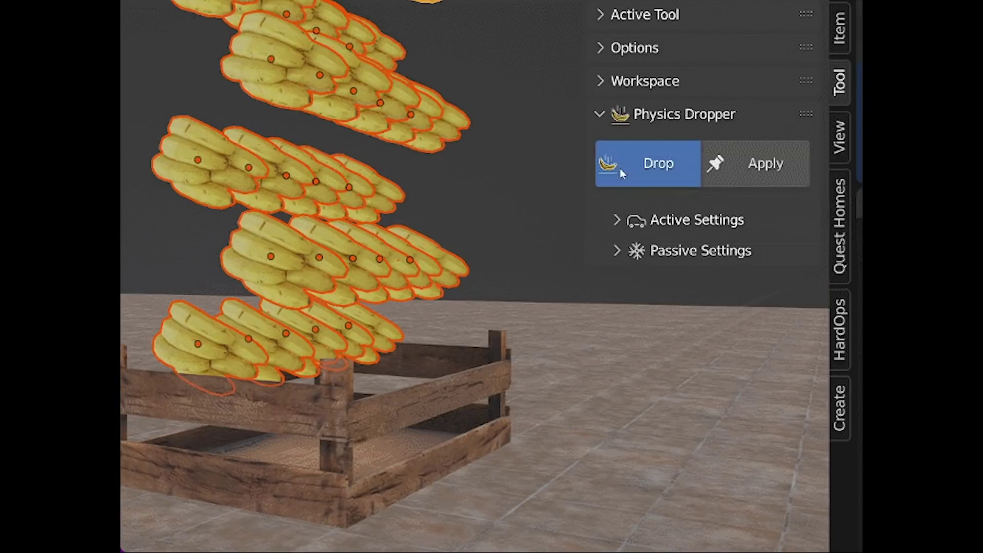
pyautogui.moveTo(507, 200); pyautogui.dragTo(472, 279, button='middle')
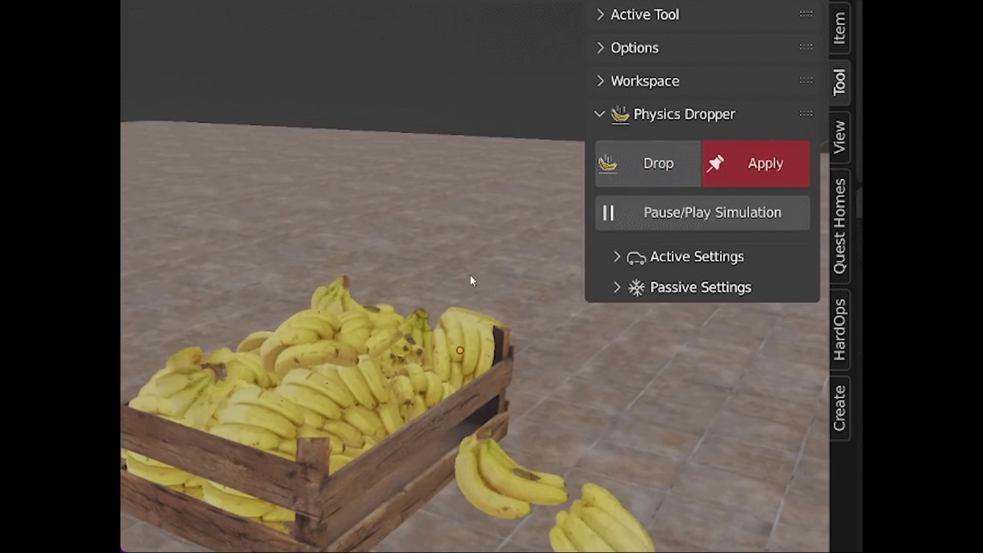
pyautogui.moveTo(459, 237); pyautogui.dragTo(491, 266, button='middle')
pyautogui.scroll(3, 512, 246)
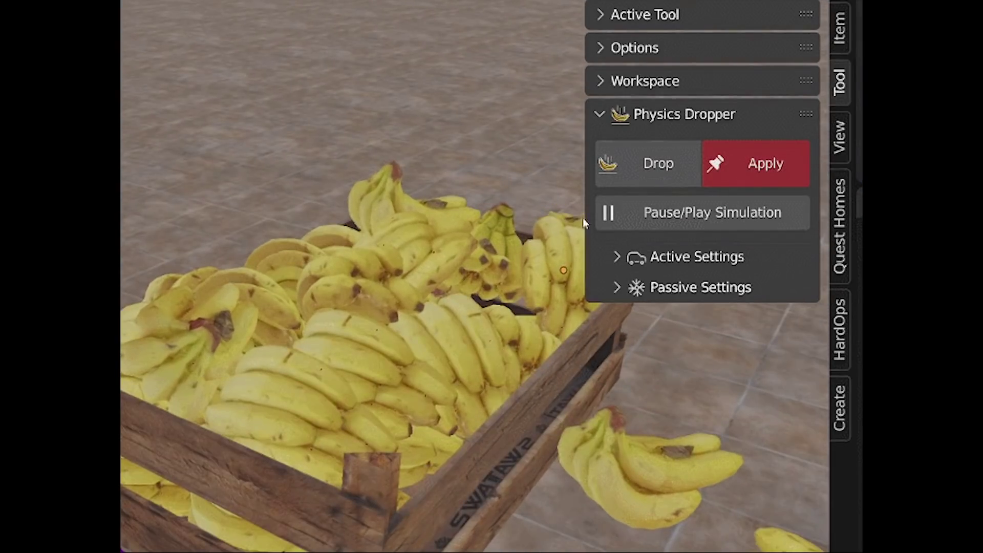
pyautogui.click(759, 171)
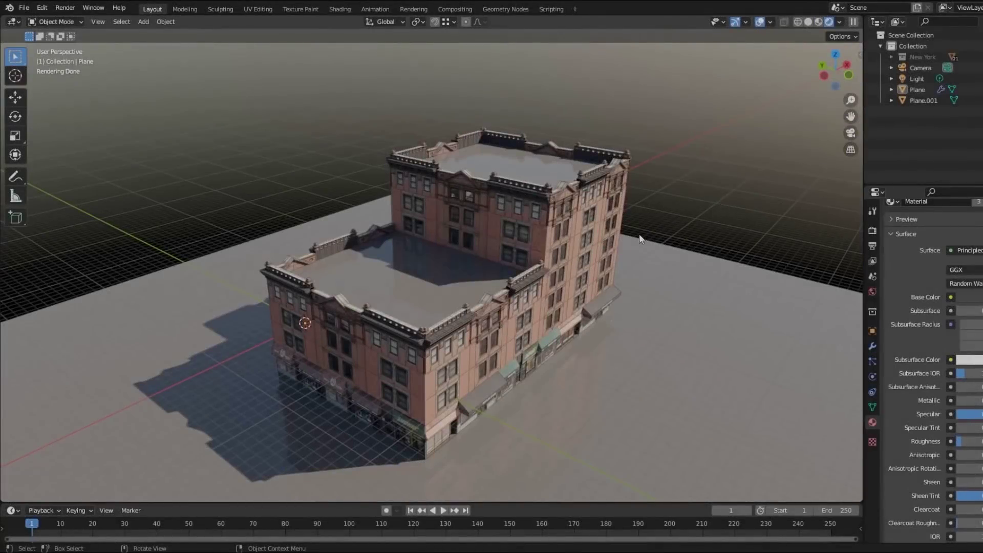
# Step: Extrude the selected upper side face of the building's taller block outward in Edit Mode to form a projecting wing
pyautogui.press('Tab')
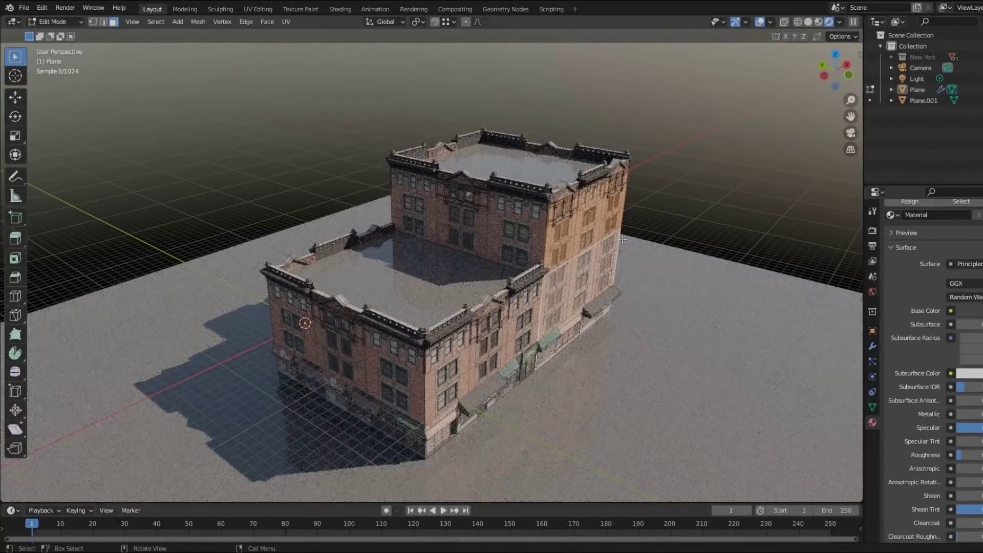
pyautogui.press('e')
pyautogui.click(739, 149)
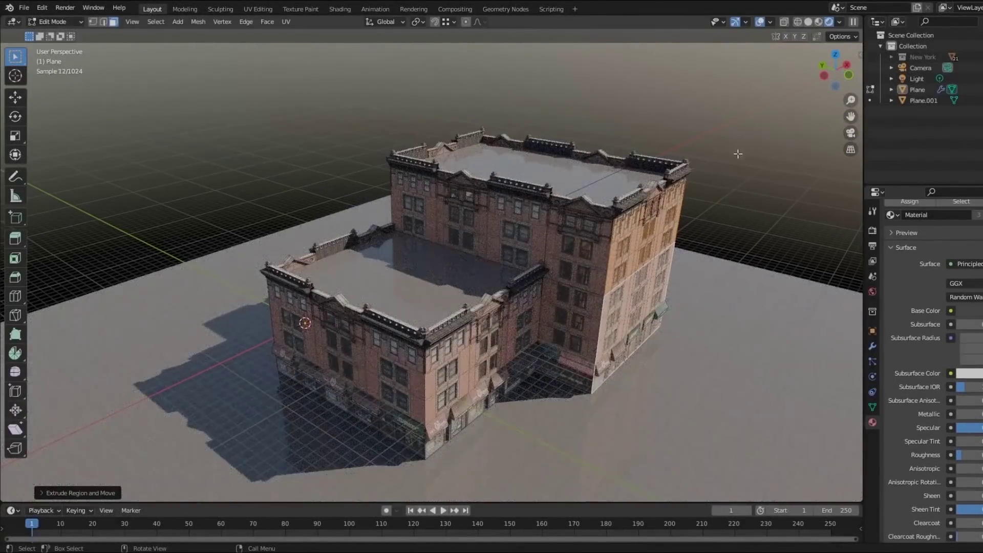
# Step: Raise the roof of the building's rear block about 9 m along its normal, above the new side wing
pyautogui.hotkey('ctrl', 'z')
pyautogui.press('e')
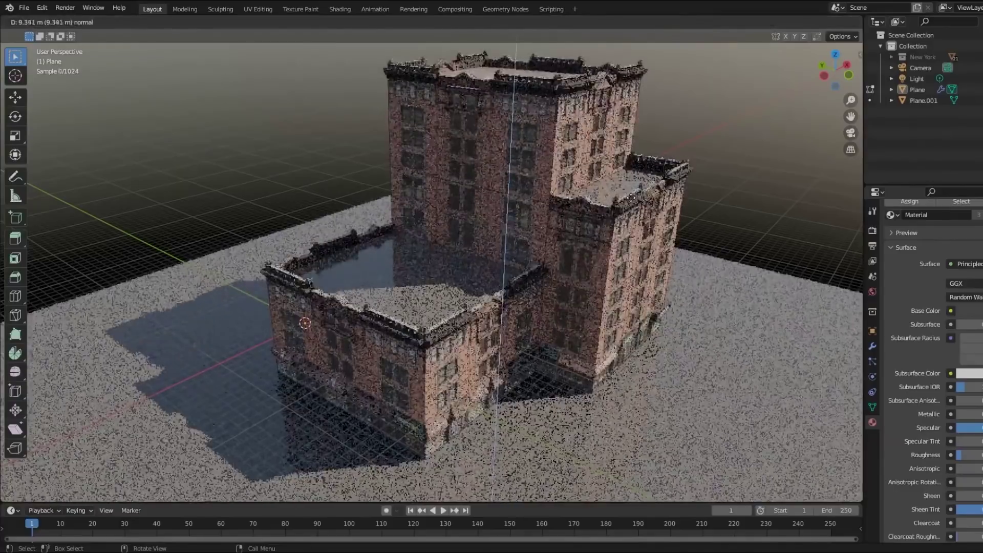
pyautogui.click(706, 157)
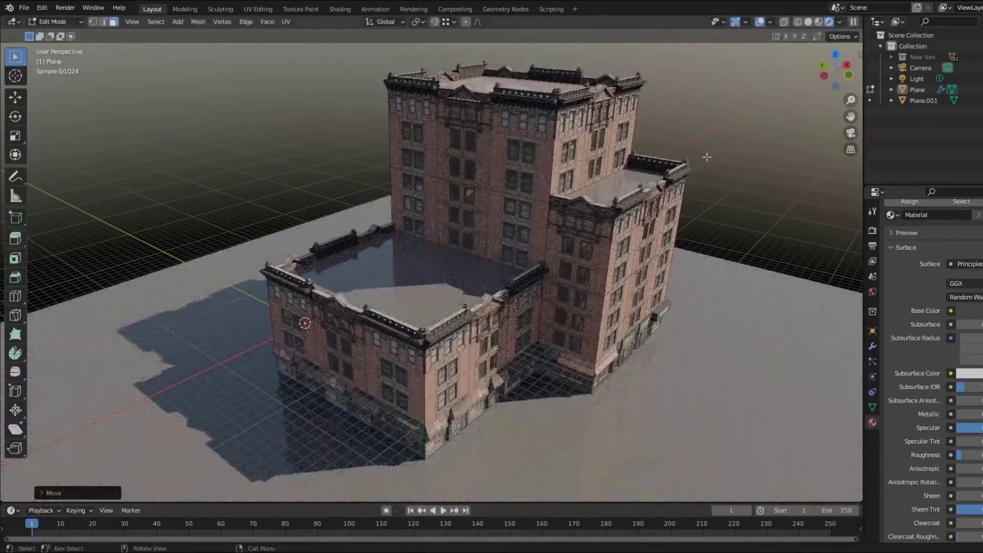